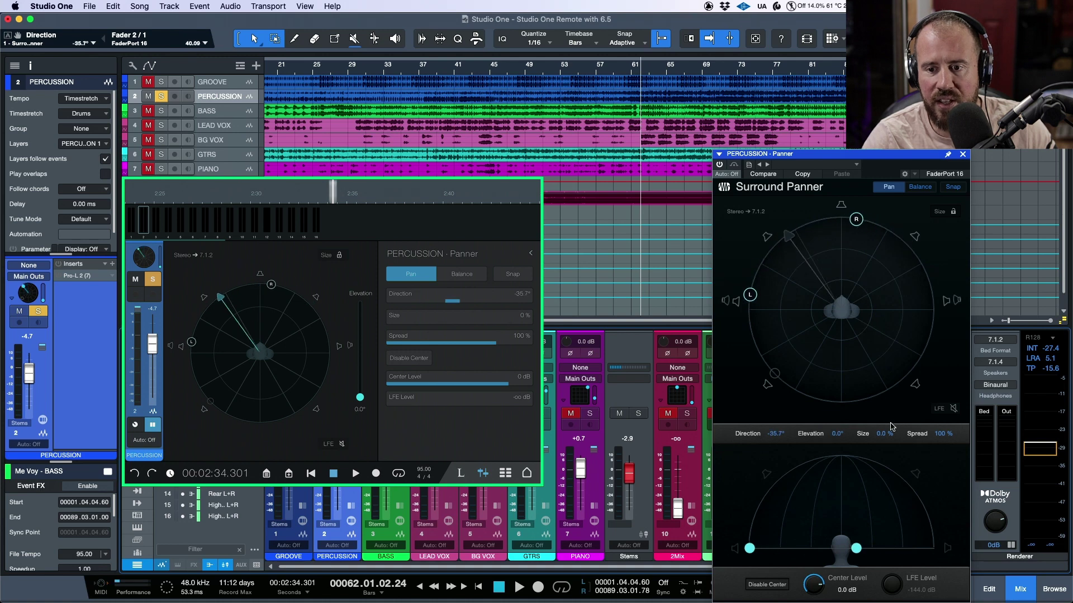
Step: Move the PERCUSSION track's surround pan around during playback, ending at direction 20° and elevation 0° with playback stopped
{"action": "mouse_move", "coordinate": [793, 240]}
{"action": "left_mouse_down"}
{"action": "mouse_move", "coordinate": [838, 303]}
{"action": "mouse_move", "coordinate": [828, 281]}
{"action": "mouse_move", "coordinate": [835, 287]}
{"action": "mouse_move", "coordinate": [838, 296]}
{"action": "mouse_move", "coordinate": [825, 272]}
{"action": "mouse_move", "coordinate": [815, 294]}
{"action": "mouse_move", "coordinate": [832, 305]}
{"action": "mouse_move", "coordinate": [827, 335]}
{"action": "mouse_move", "coordinate": [783, 283]}
{"action": "mouse_move", "coordinate": [855, 260]}
{"action": "mouse_move", "coordinate": [844, 303]}
{"action": "mouse_move", "coordinate": [849, 282]}
{"action": "mouse_move", "coordinate": [822, 277]}
{"action": "mouse_move", "coordinate": [842, 211]}
{"action": "left_mouse_up"}
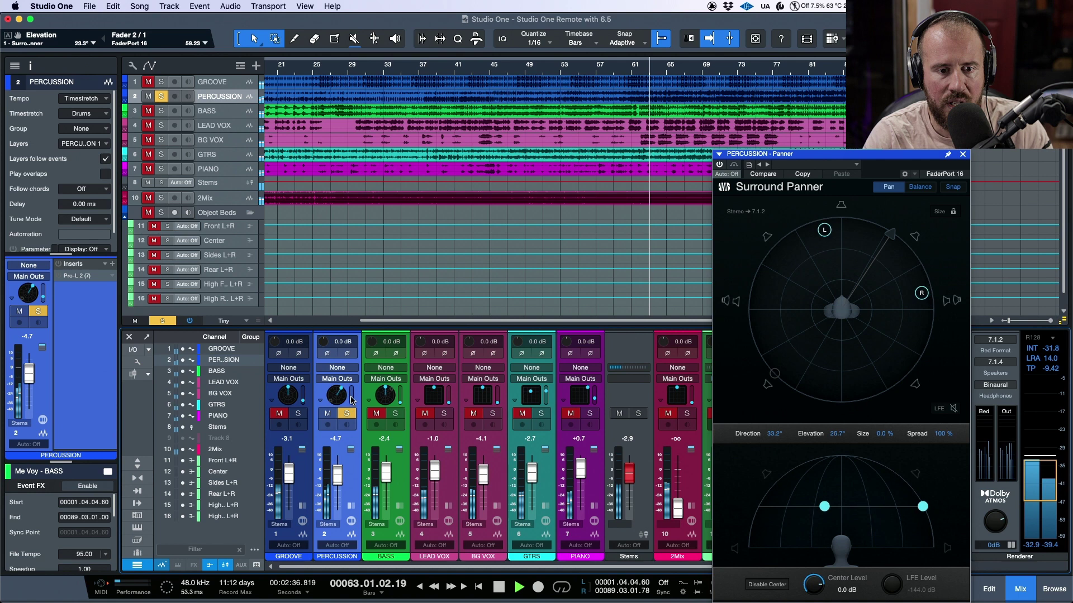
{"action": "left_click_drag", "start_coordinate": [867, 216], "coordinate": [871, 228]}
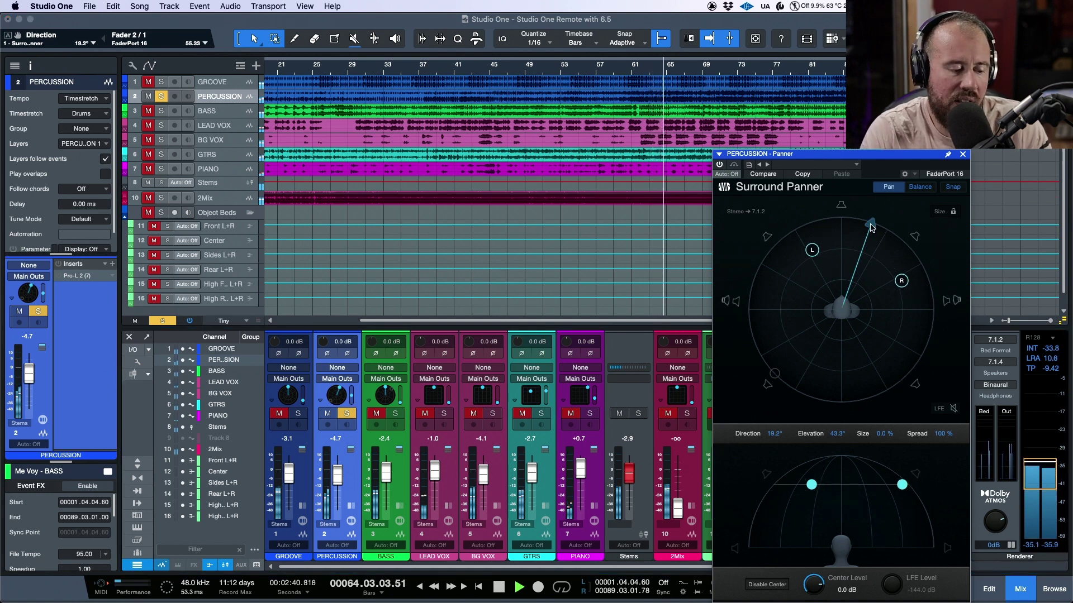
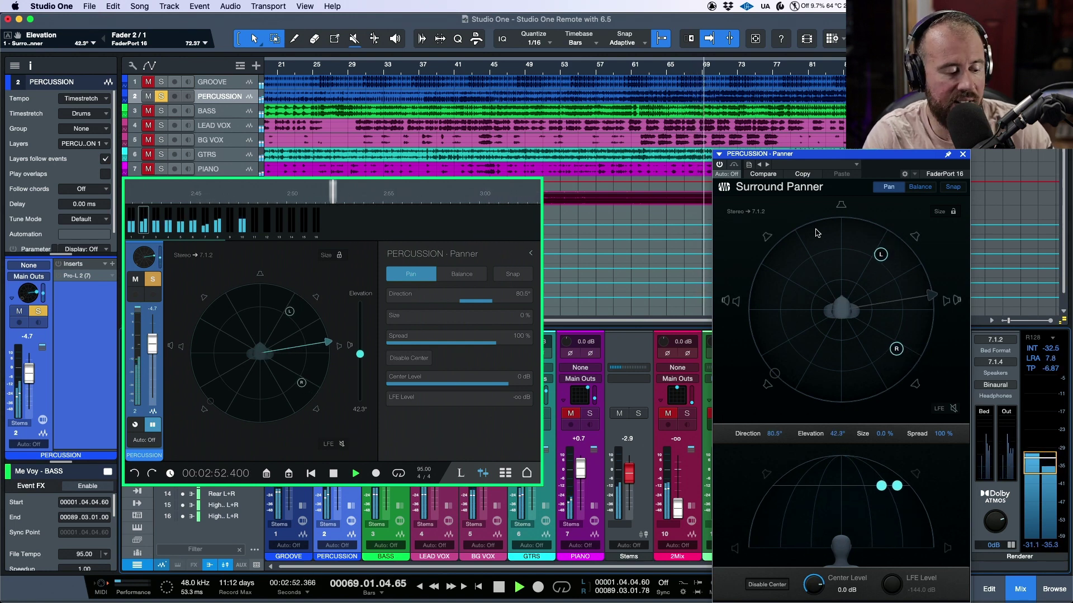
{"action": "key", "text": "space"}
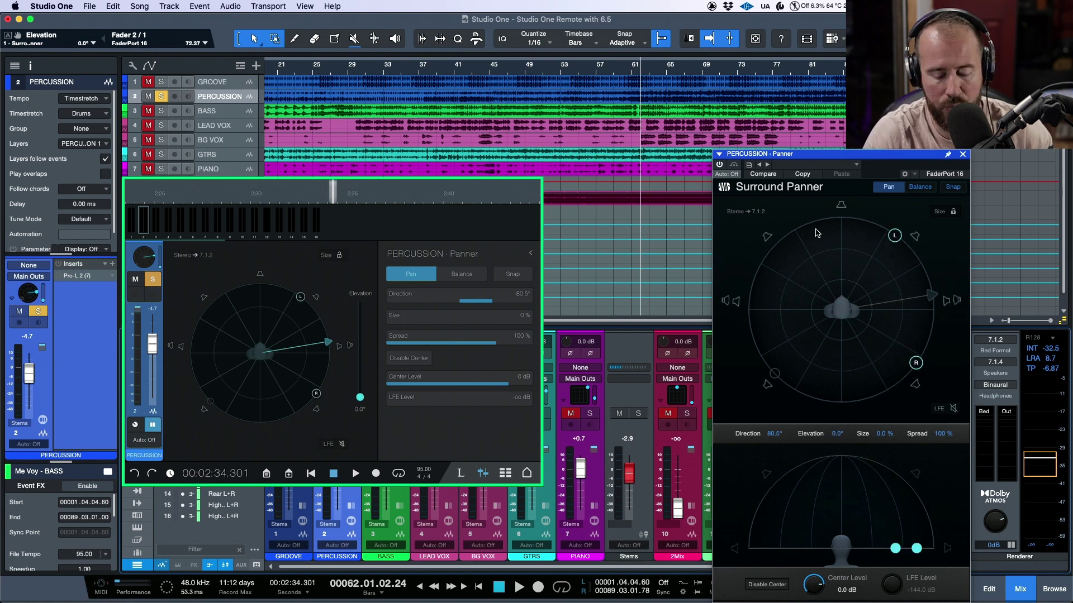
{"action": "key", "text": "space"}
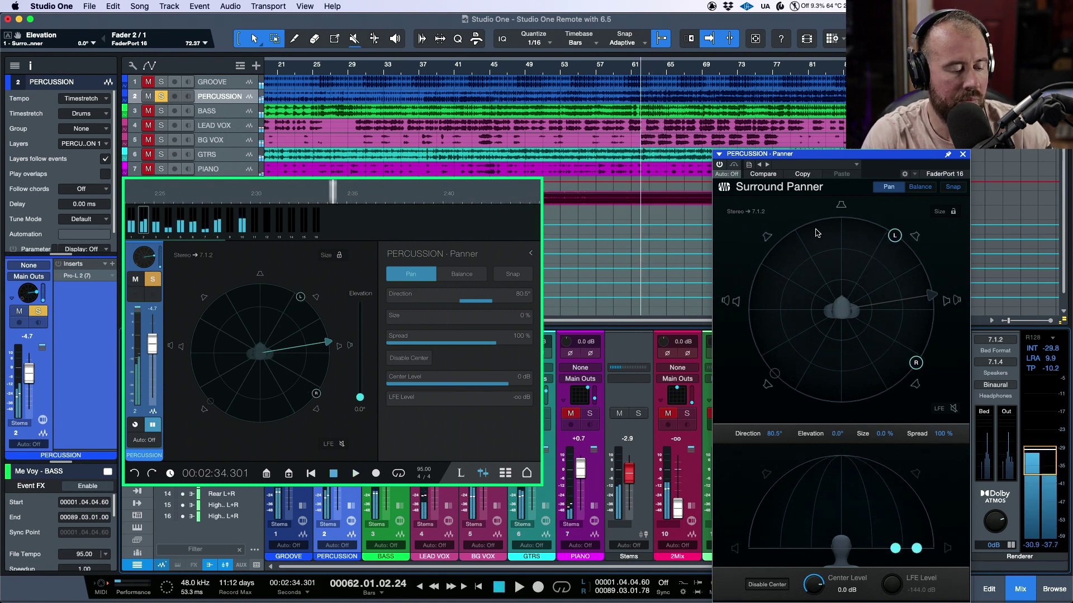
{"action": "key", "text": "space"}
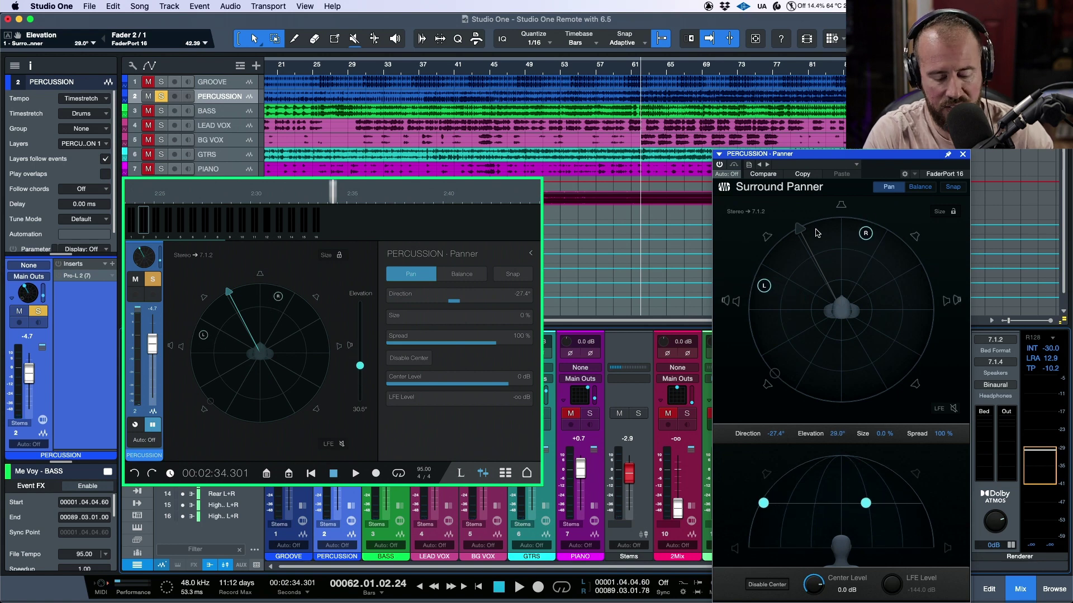
{"action": "key", "text": "space"}
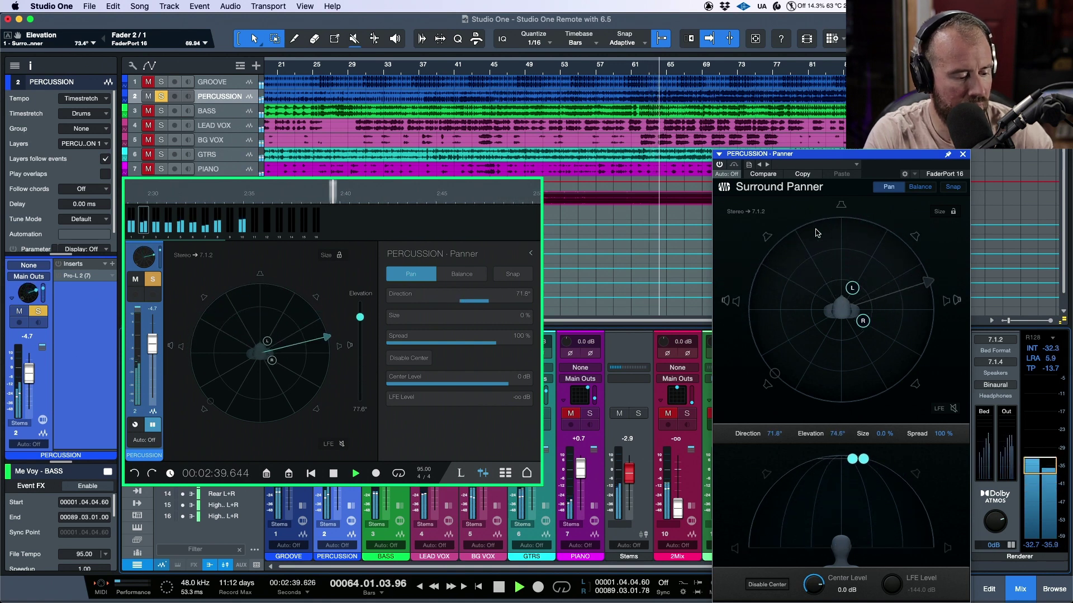
{"action": "key", "text": "space"}
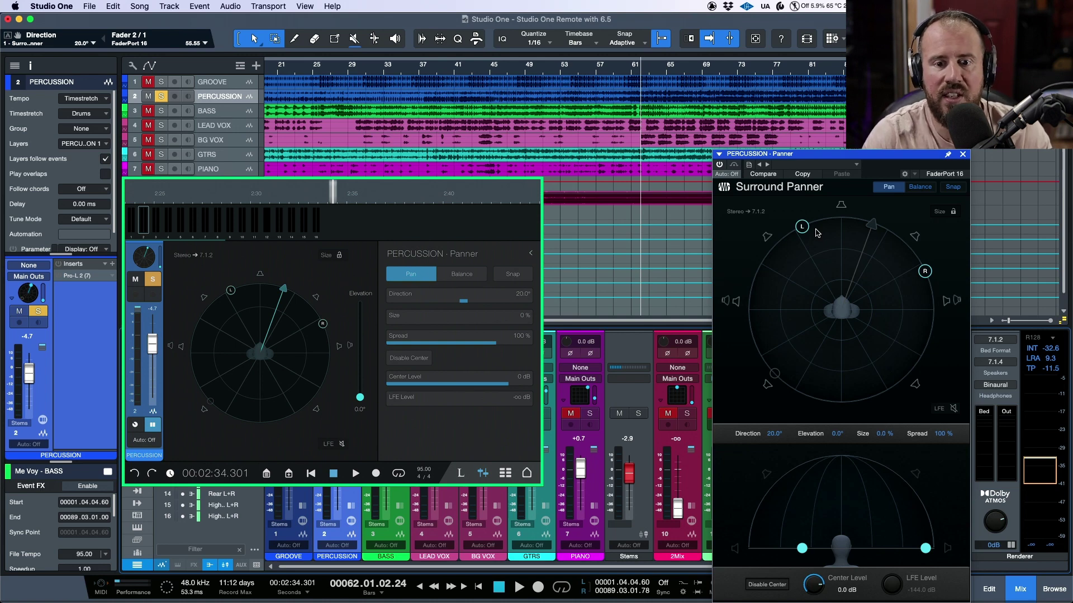
Step: Check the track list's Solo follows Selection option, switching the PERCUSSION solo off for the check and on again
{"action": "key", "text": "s"}
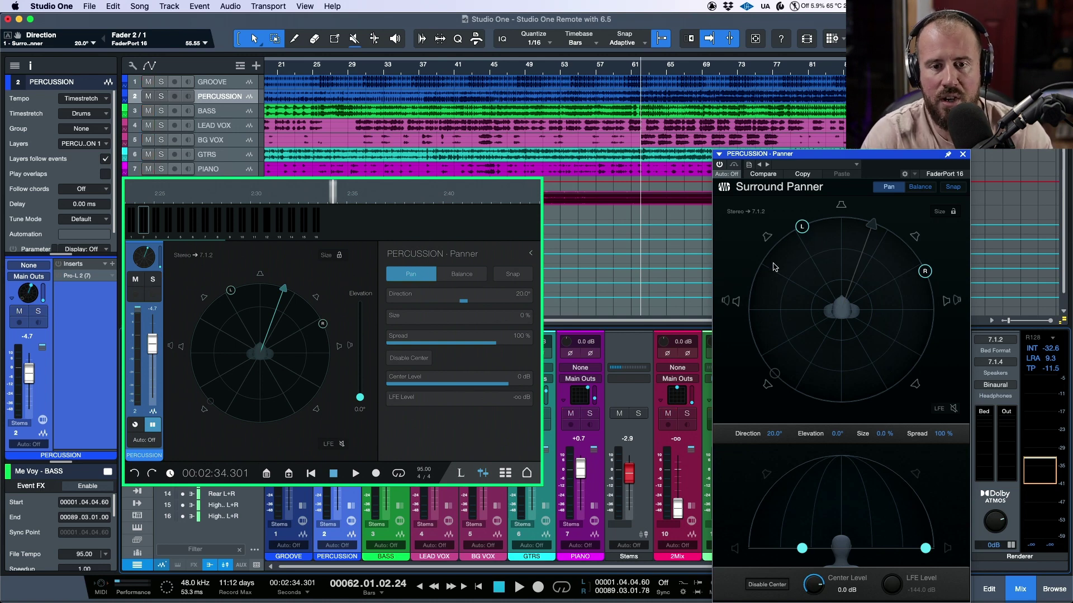
{"action": "left_click", "coordinate": [133, 66]}
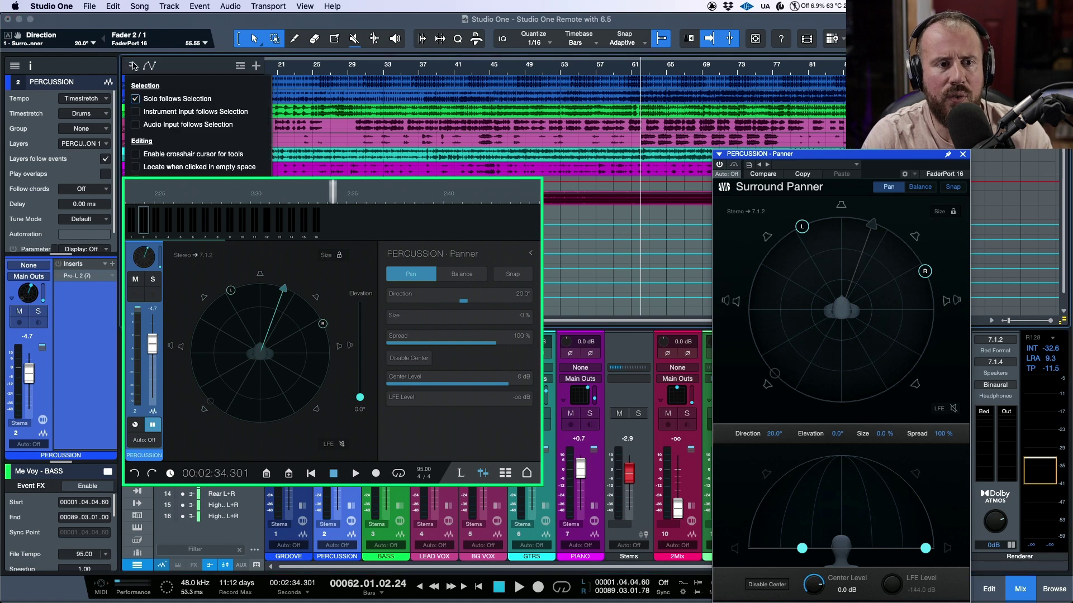
{"action": "key", "text": "Escape"}
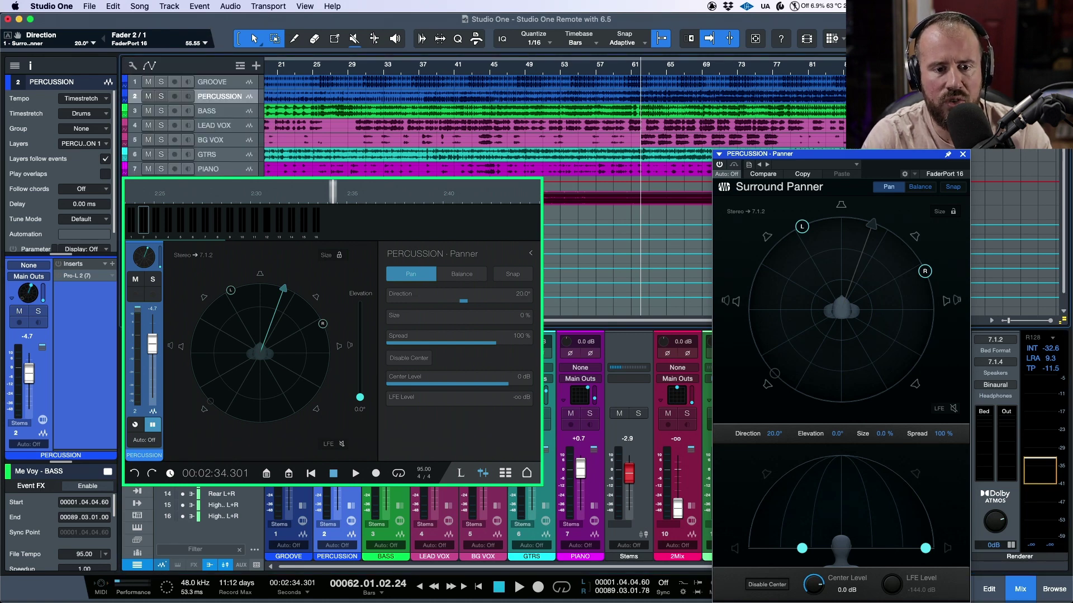
{"action": "key", "text": "s"}
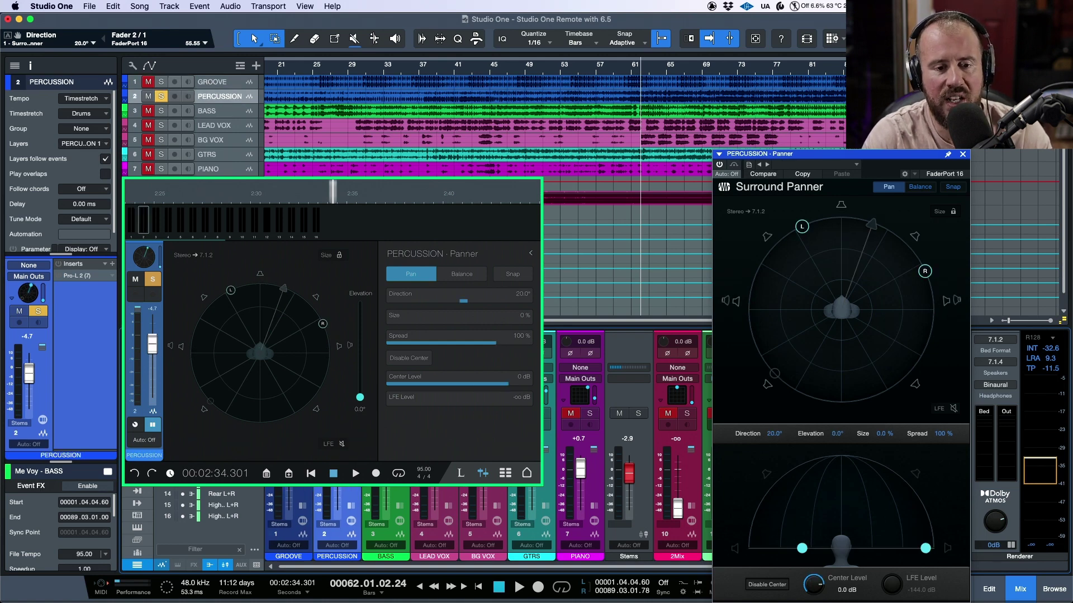
Step: Select the GROOVE, PERCUSSION, BASS and PIANO channels in turn to audition each in solo, including during playback, and stop playback
{"action": "left_click", "coordinate": [298, 489]}
{"action": "left_click", "coordinate": [346, 492]}
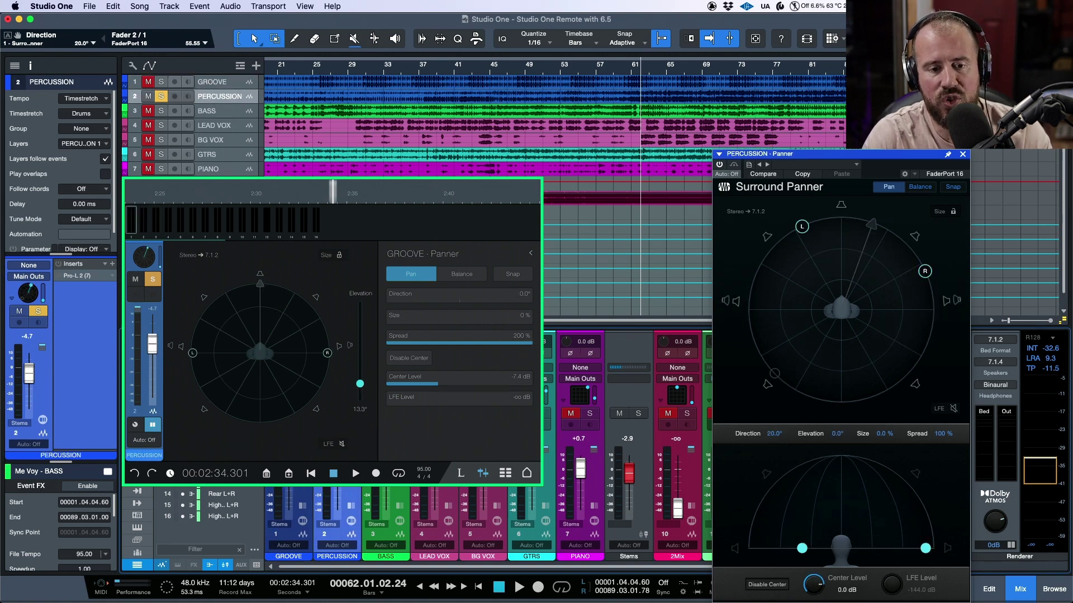
{"action": "left_click", "coordinate": [408, 492]}
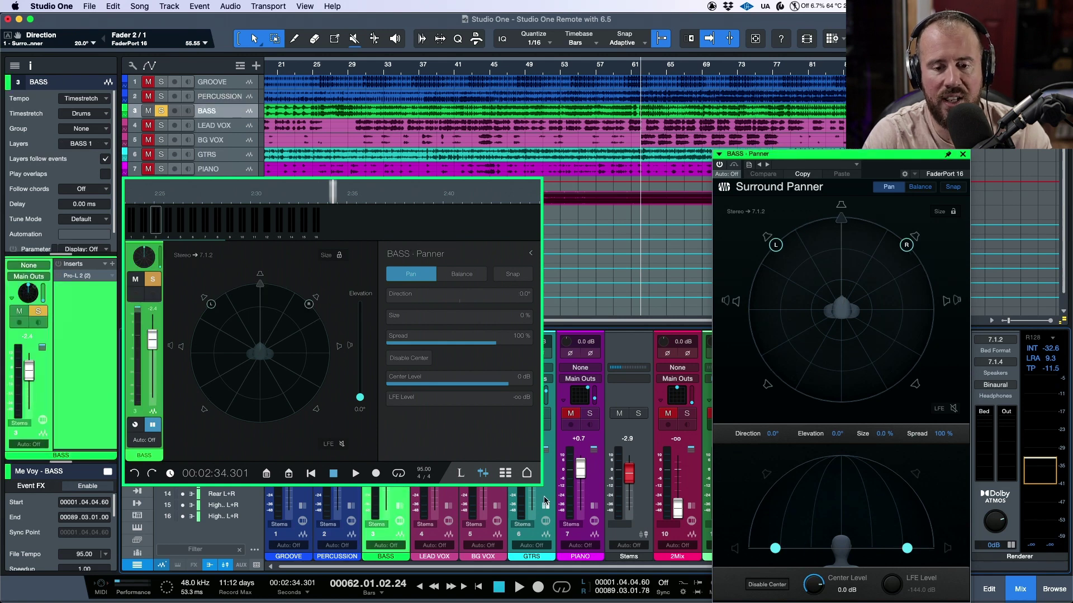
{"action": "left_click", "coordinate": [580, 500]}
{"action": "key", "text": "space"}
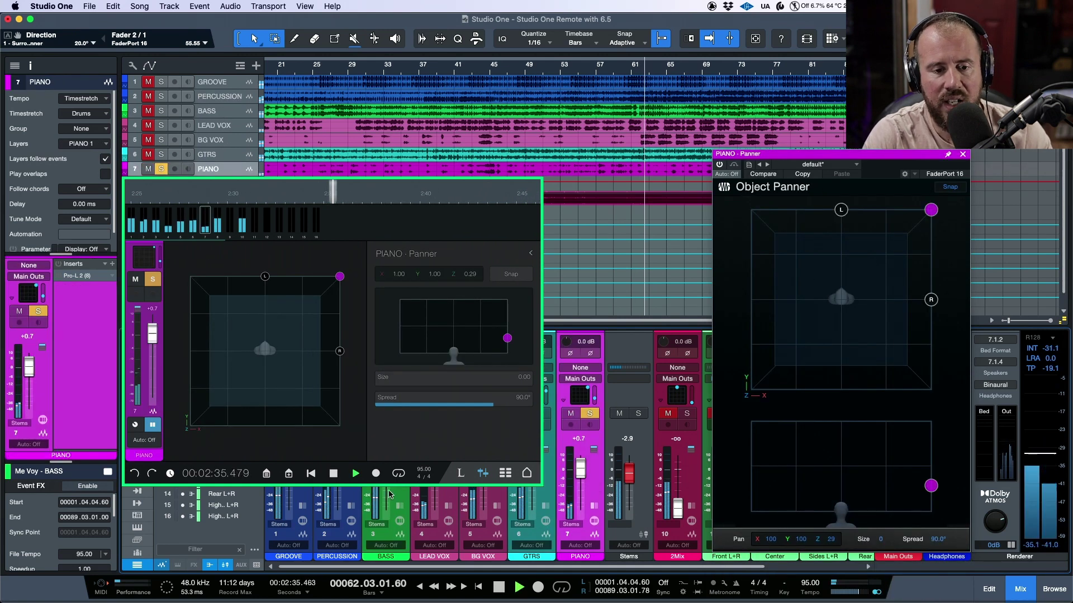
{"action": "left_click", "coordinate": [289, 497]}
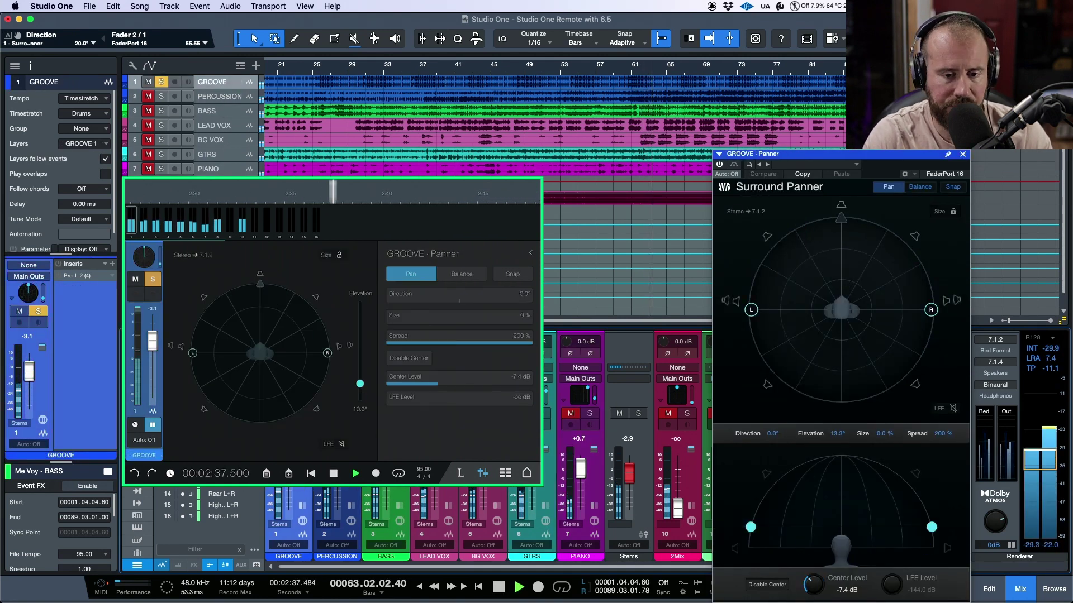
{"action": "left_click", "coordinate": [559, 485]}
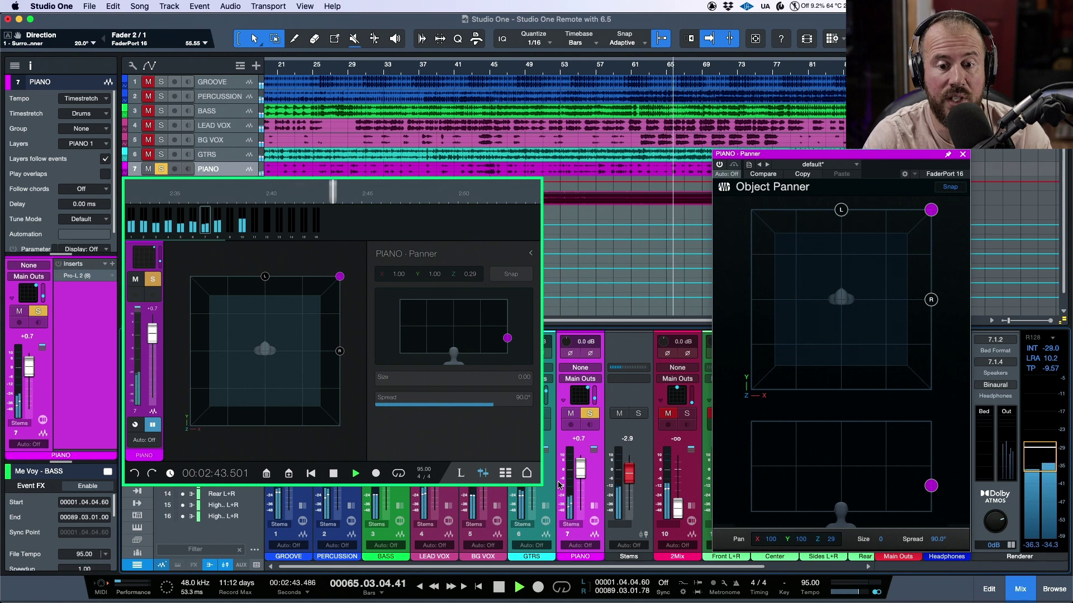
{"action": "key", "text": "space"}
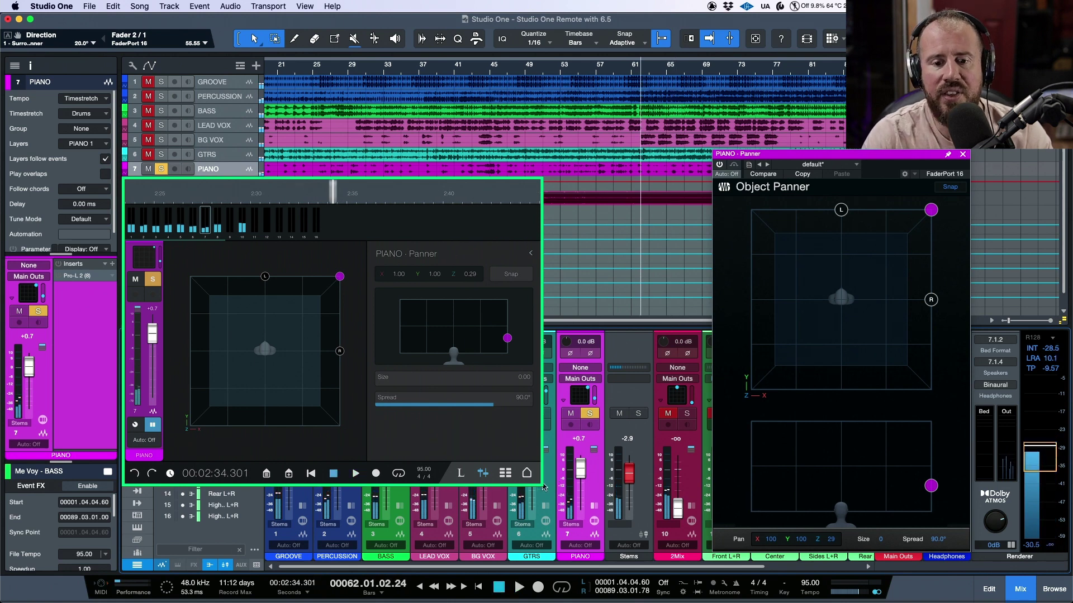
Step: Compare the panner views of the GTRS, BG VOX, PIANO and PERCUSSION channels by switching the selection between them
{"action": "left_click", "coordinate": [547, 481]}
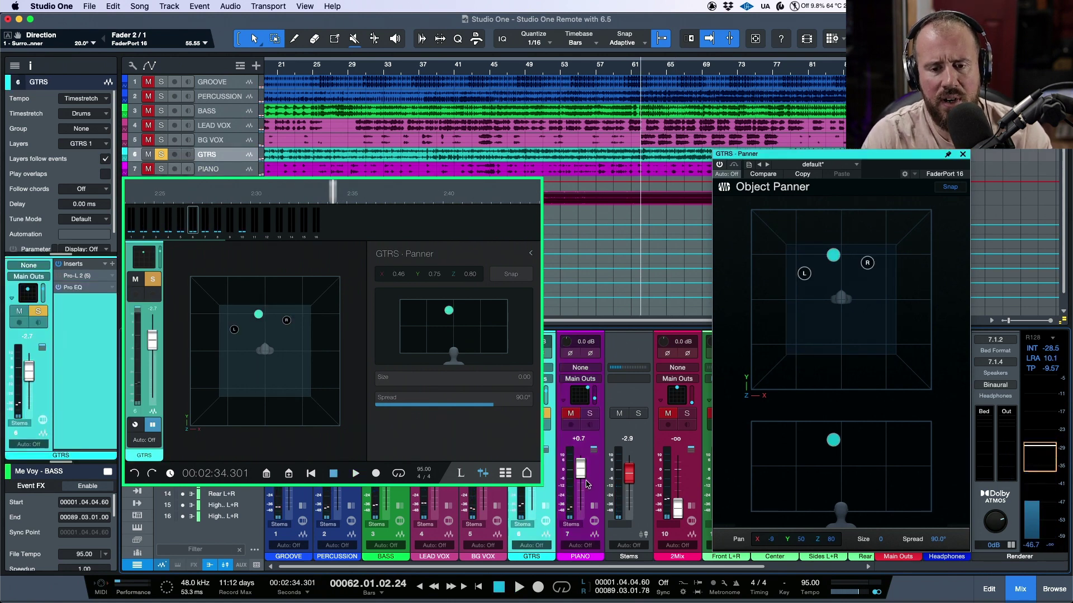
{"action": "left_click", "coordinate": [596, 482]}
{"action": "left_click", "coordinate": [550, 488]}
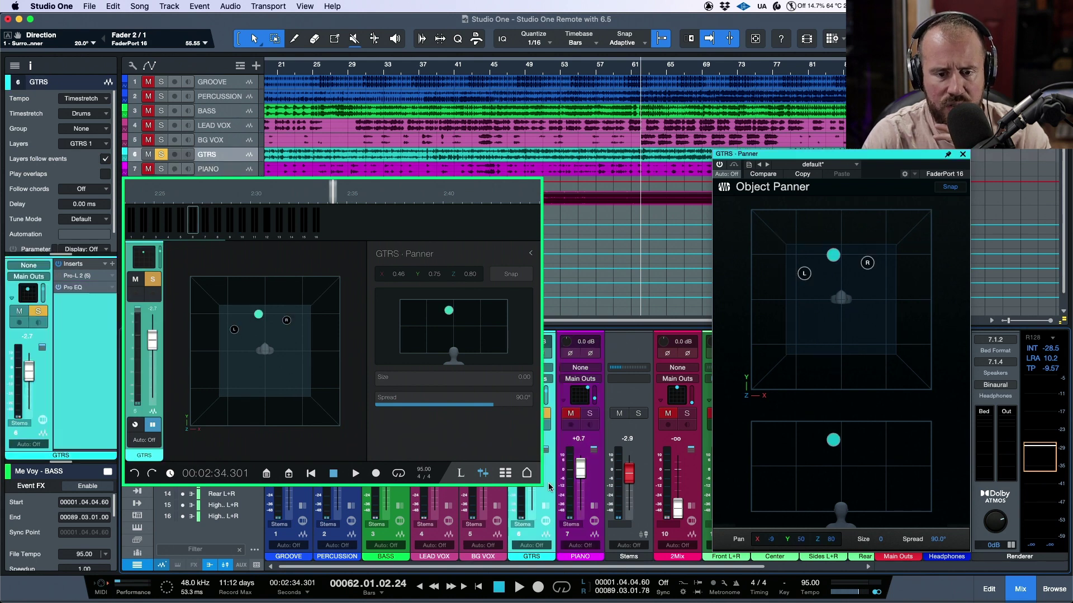
{"action": "left_click", "coordinate": [505, 492]}
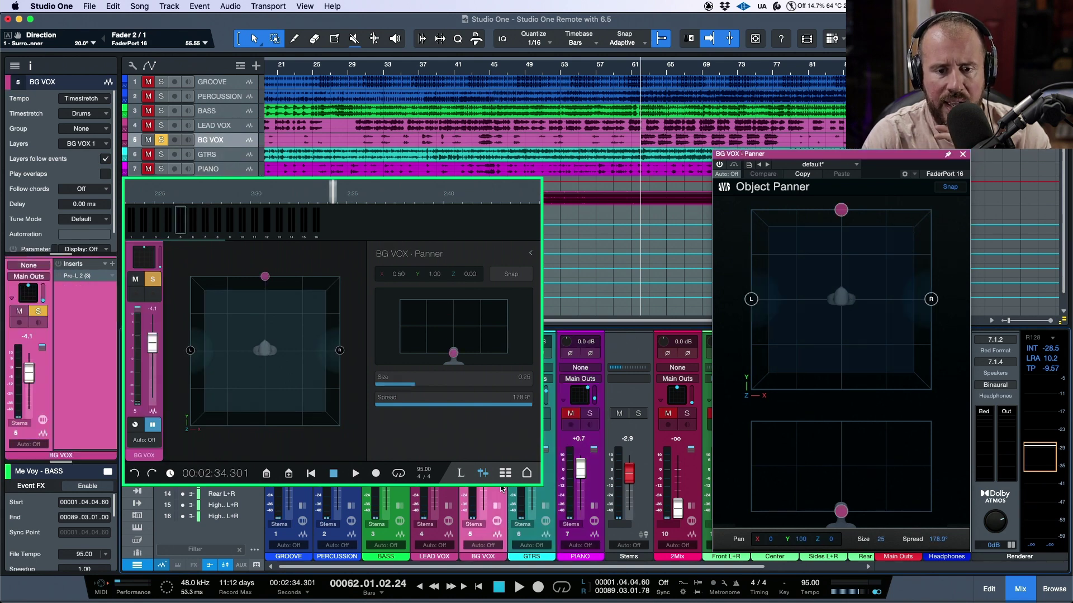
{"action": "left_click", "coordinate": [543, 488]}
{"action": "left_click", "coordinate": [602, 479]}
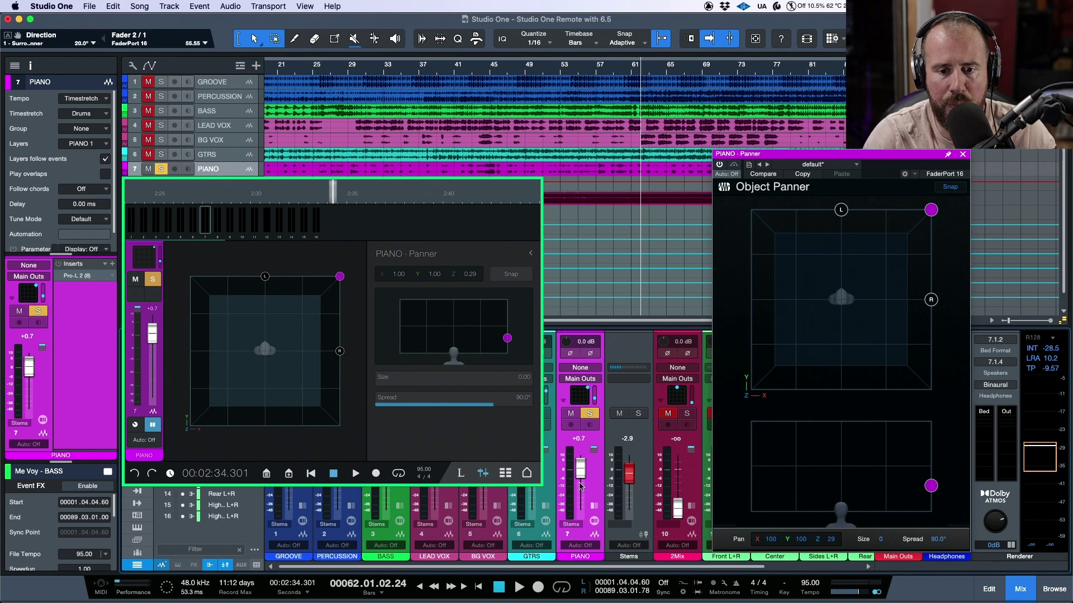
{"action": "left_click", "coordinate": [544, 482]}
{"action": "left_click", "coordinate": [358, 489]}
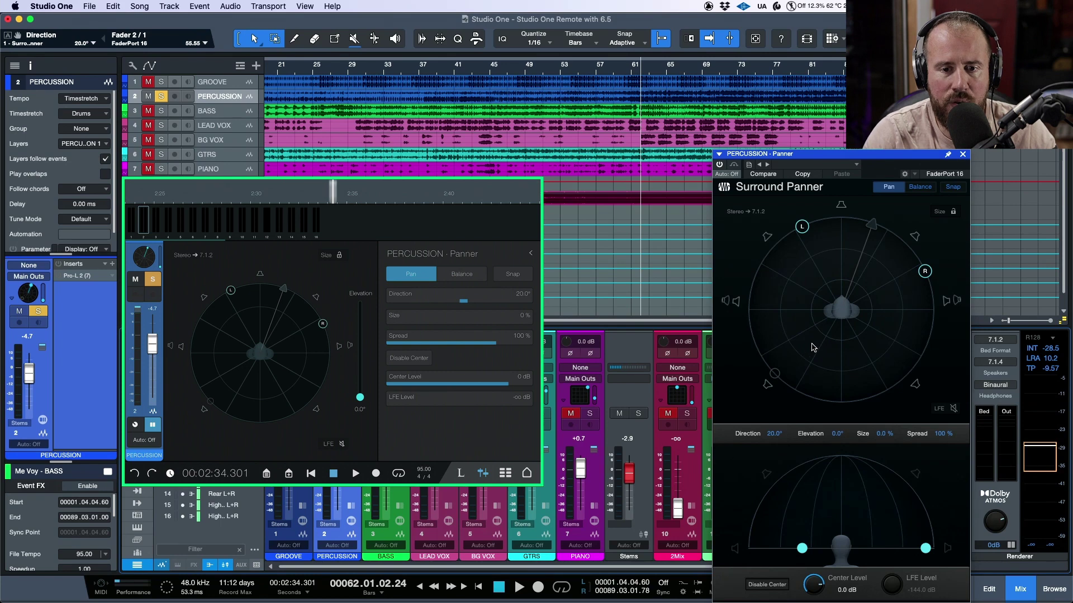
{"action": "left_click", "coordinate": [595, 481]}
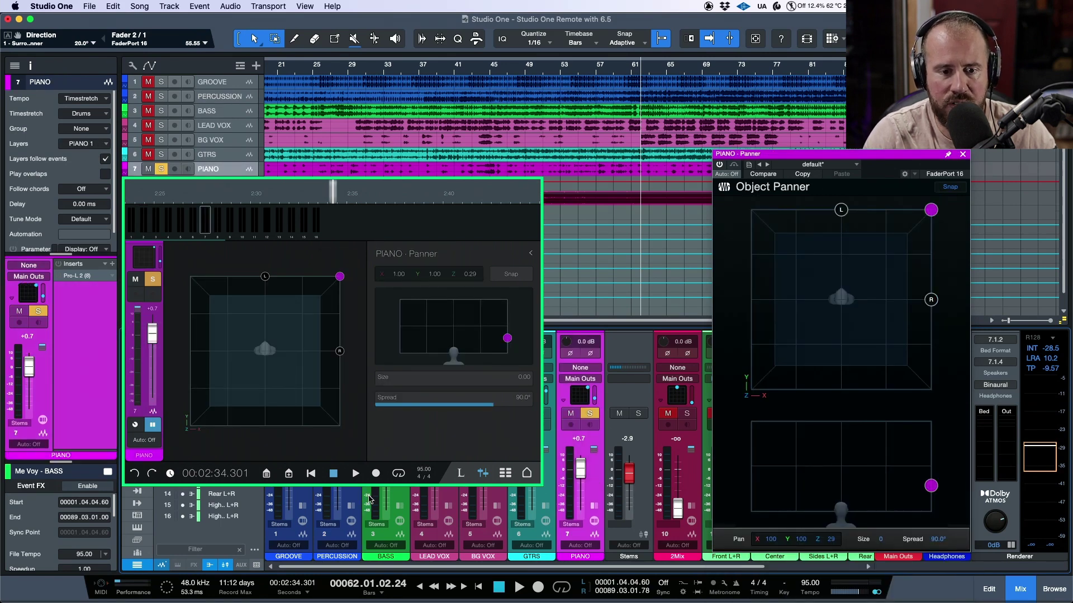
{"action": "left_click", "coordinate": [358, 492]}
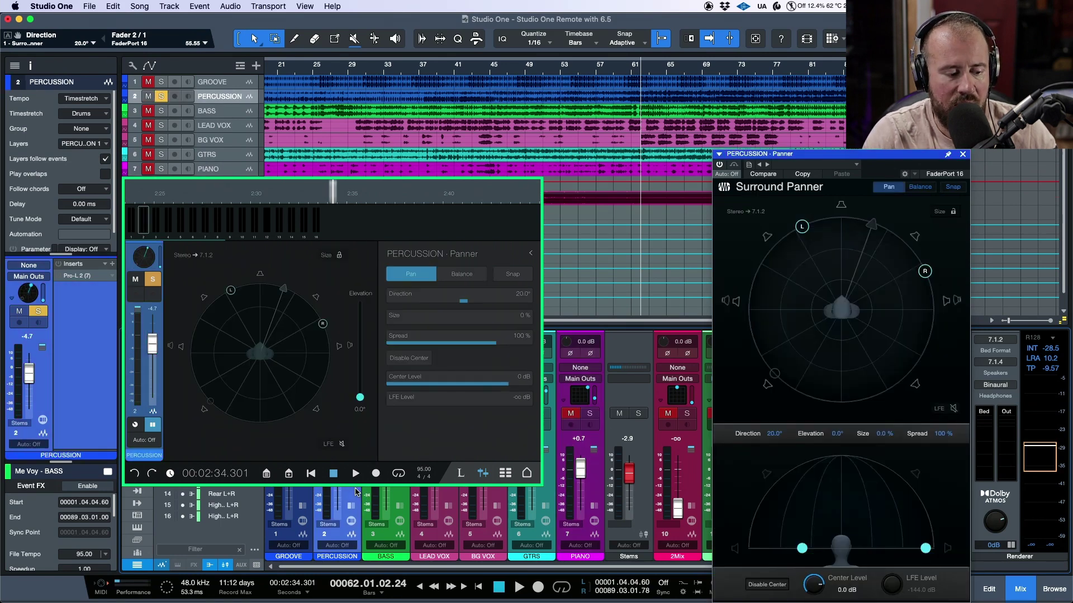
Step: Select the GTRS channel and solo the PIANO channel together with it
{"action": "left_click", "coordinate": [590, 479]}
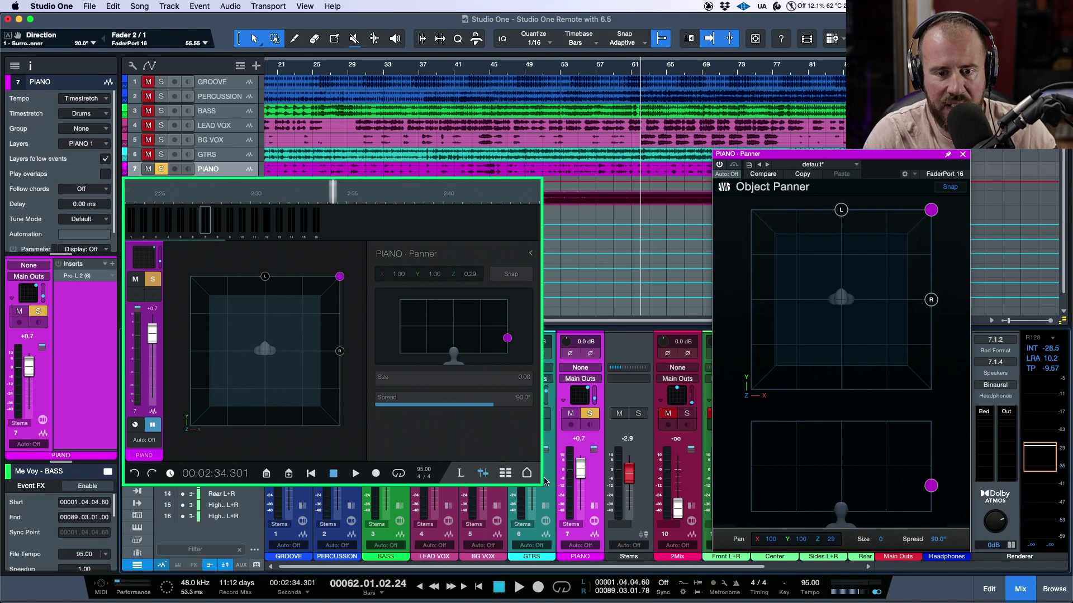
{"action": "left_click", "coordinate": [545, 480]}
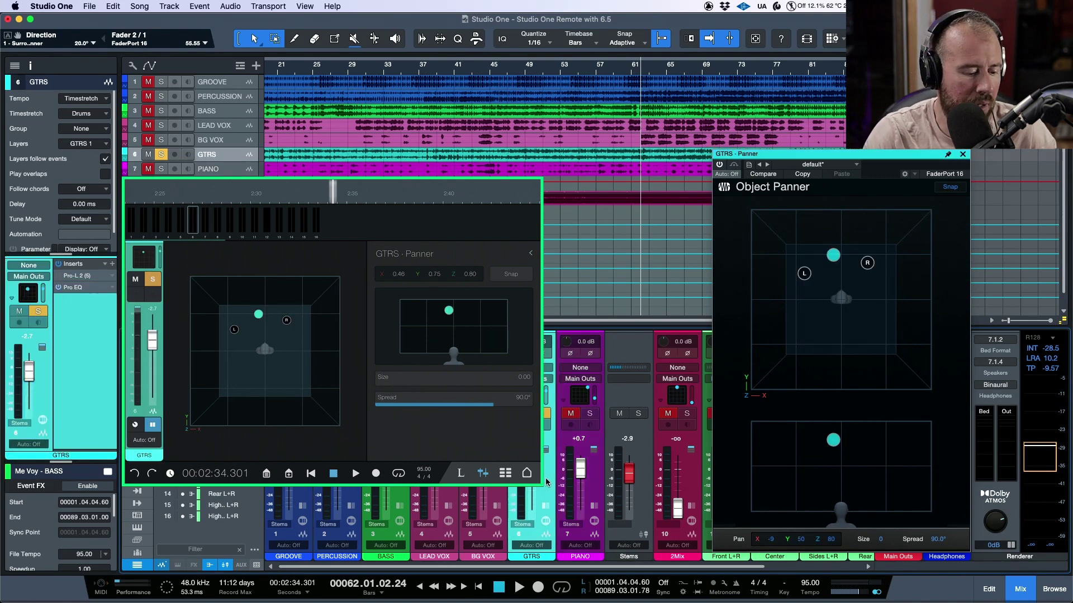
{"action": "left_click", "coordinate": [590, 414]}
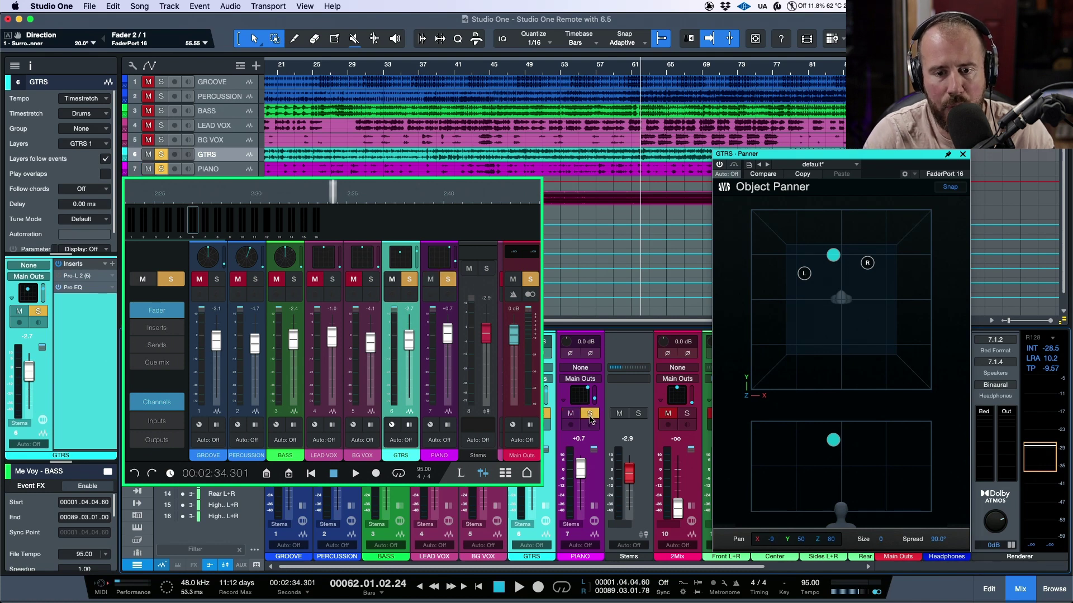
Step: Move the PIANO channel's position in the Object Panner during playback, ending at X 100, Y 66 and Z 15 with playback stopped
{"action": "left_click", "coordinate": [595, 478]}
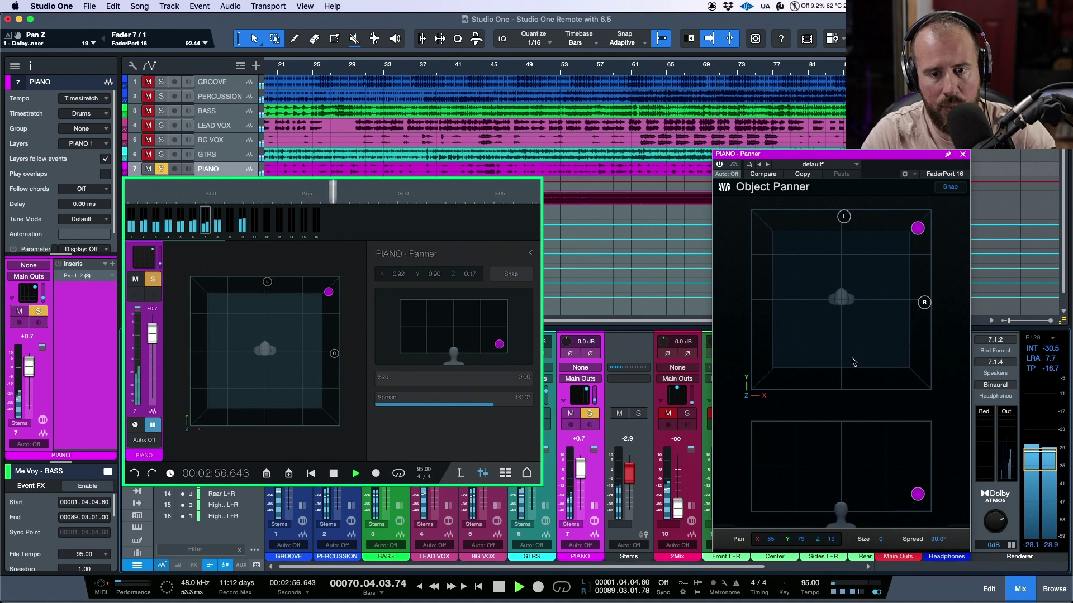
{"action": "key", "text": "space"}
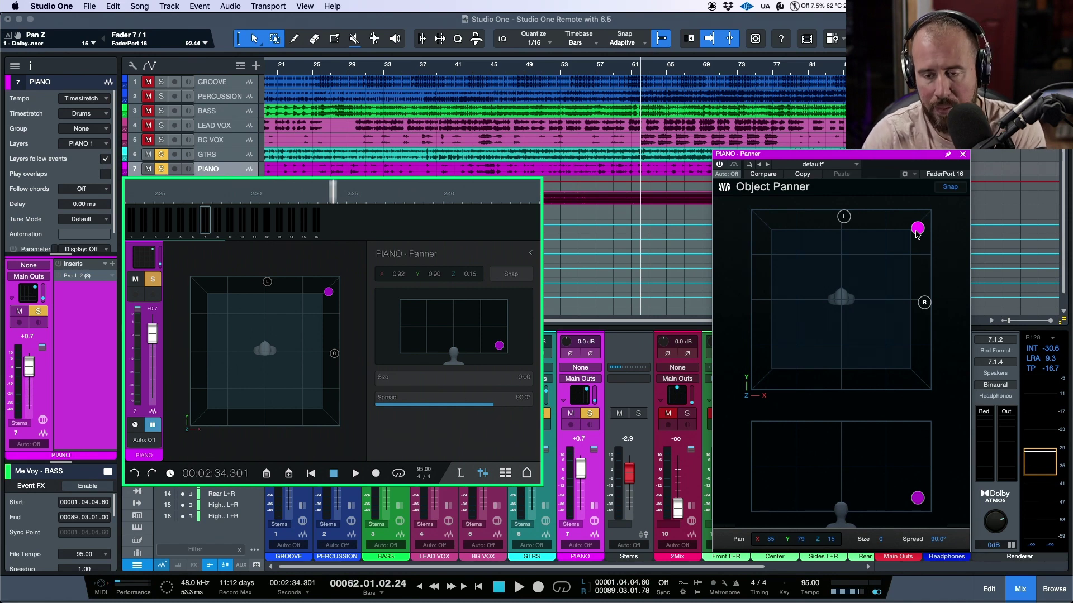
{"action": "left_click_drag", "start_coordinate": [918, 232], "coordinate": [894, 238]}
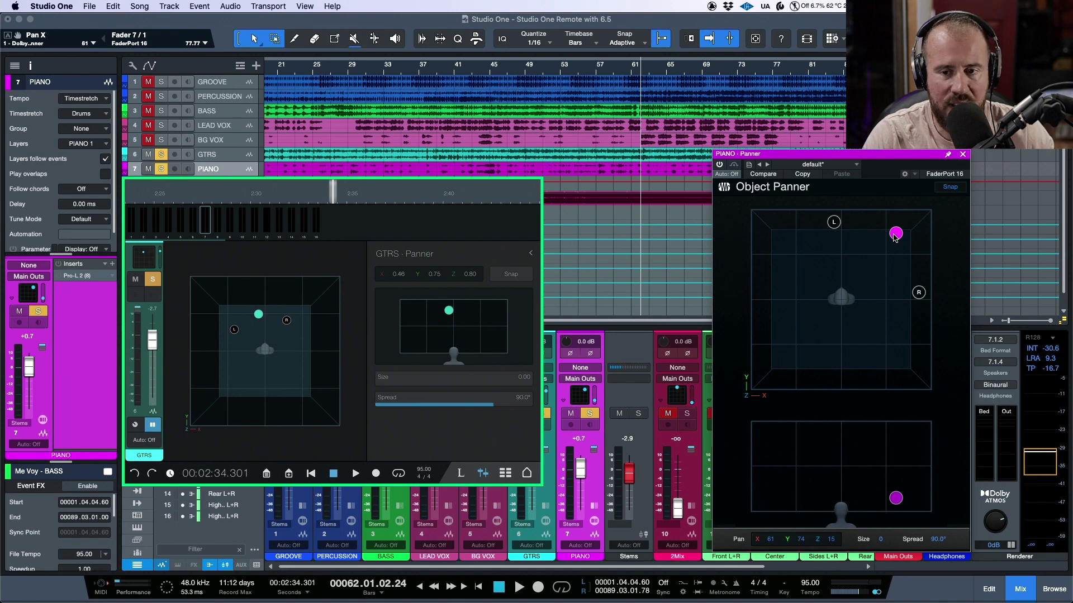
{"action": "key", "text": "space"}
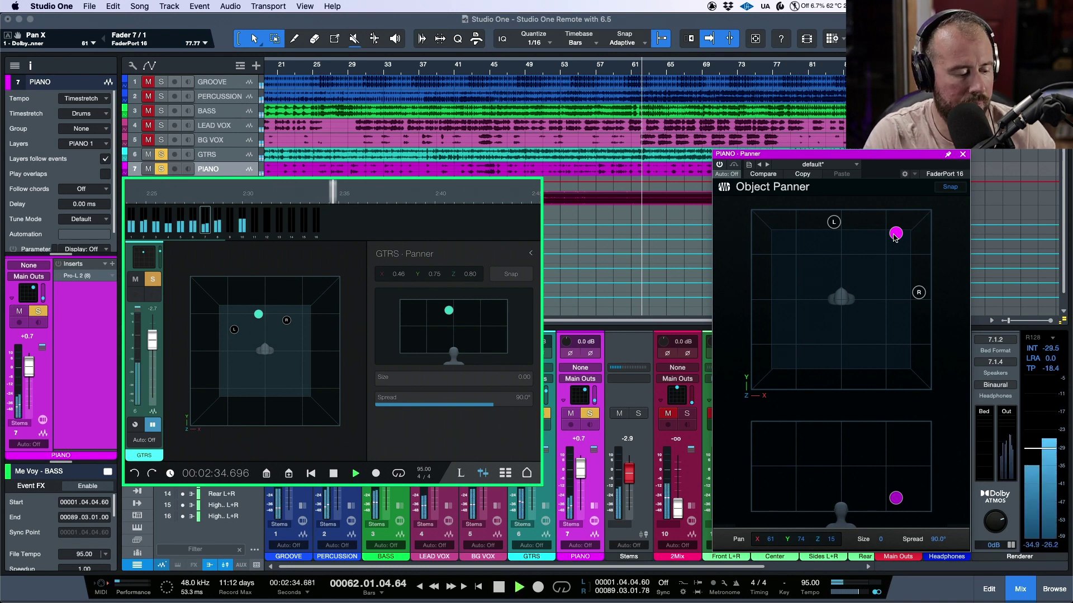
{"action": "left_click_drag", "start_coordinate": [894, 235], "coordinate": [867, 231]}
{"action": "left_click_drag", "start_coordinate": [763, 222], "coordinate": [955, 226]}
{"action": "key", "text": "space"}
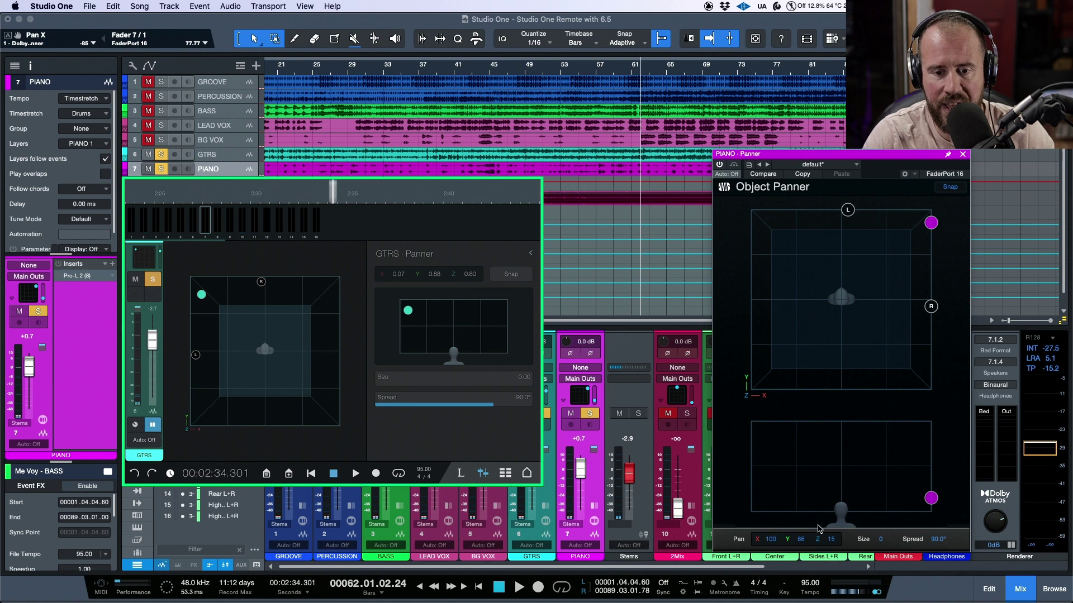
Step: Set the PIANO channel's automation mode to Touch
{"action": "left_click", "coordinate": [591, 546]}
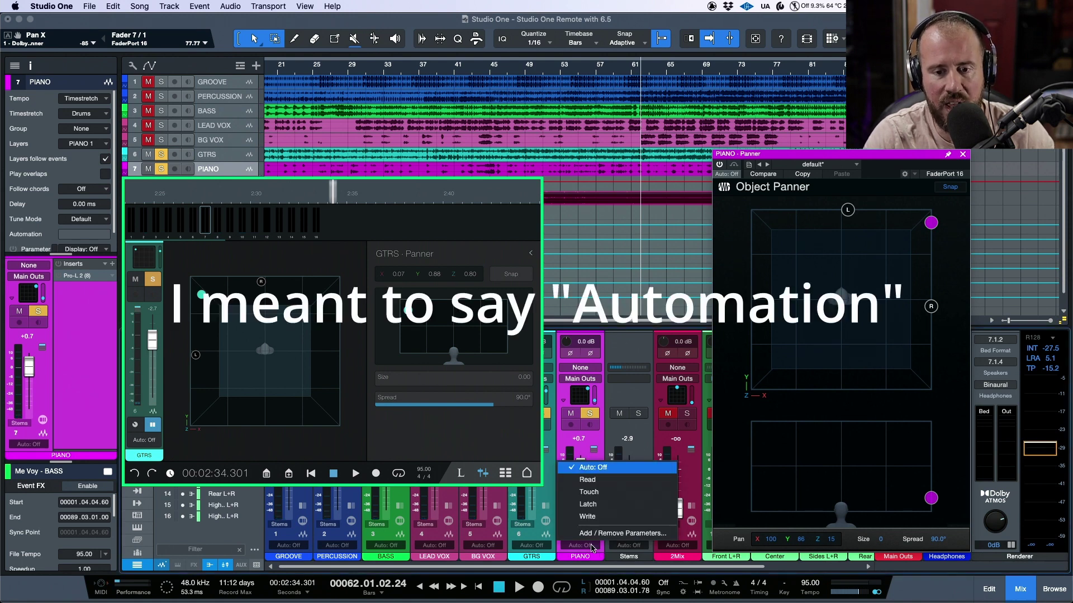
{"action": "left_click", "coordinate": [598, 492]}
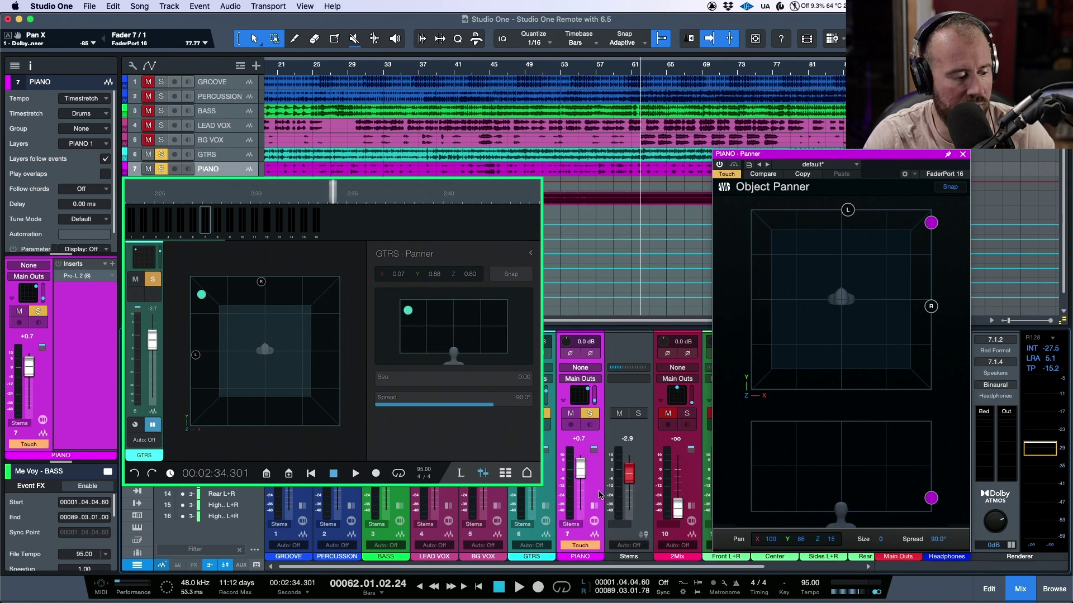
Step: Set the GTRS channel's automation mode to Touch and record pan moves for the GTRS and PIANO channels during playback
{"action": "left_click", "coordinate": [144, 440]}
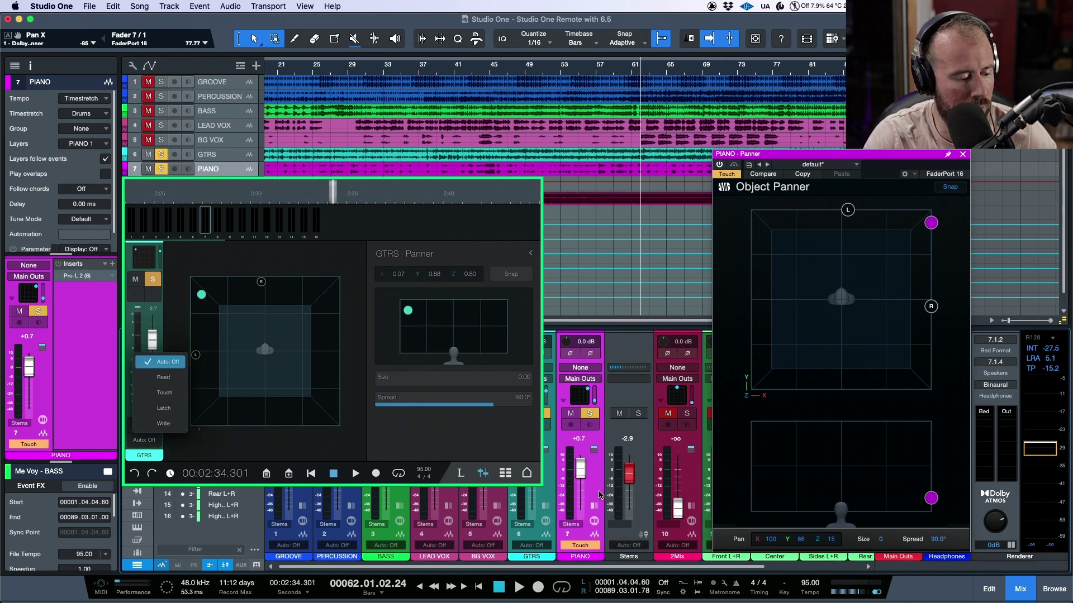
{"action": "left_click", "coordinate": [164, 393]}
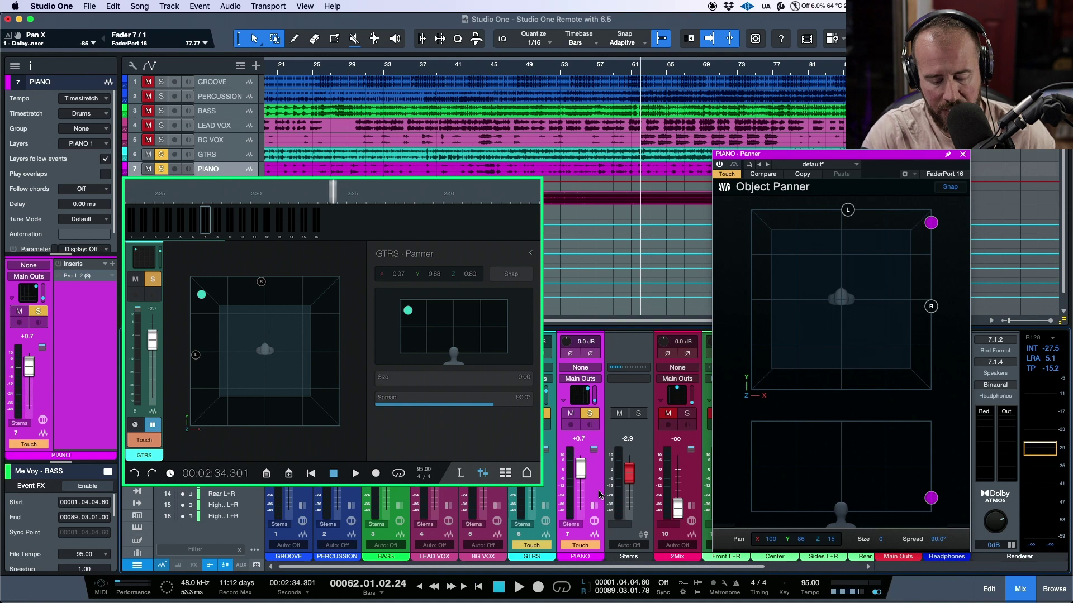
{"action": "key", "text": "space"}
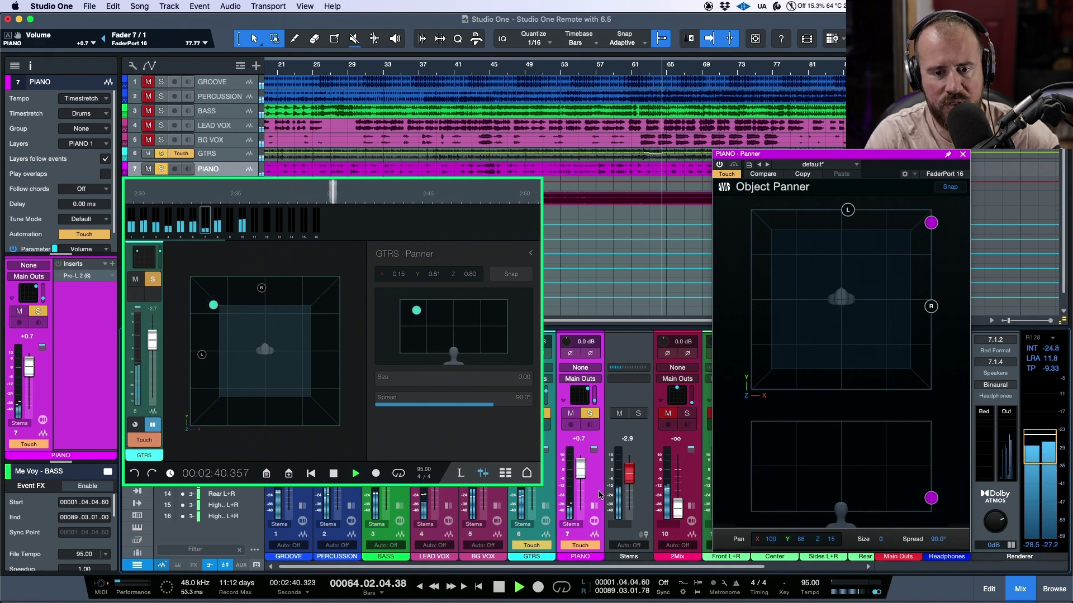
{"action": "key", "text": "space"}
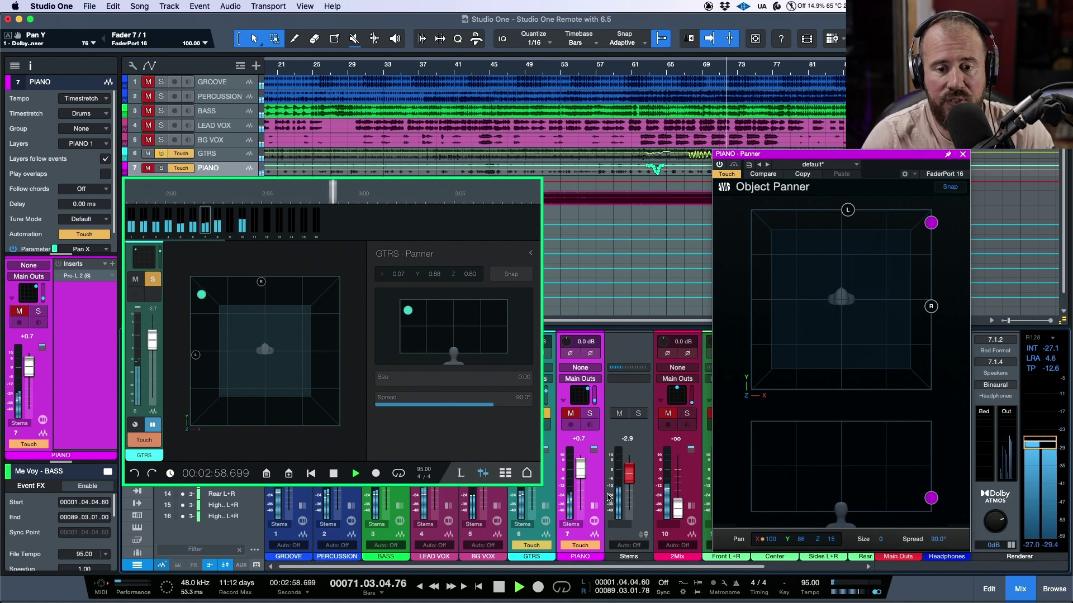
{"action": "key", "text": "space"}
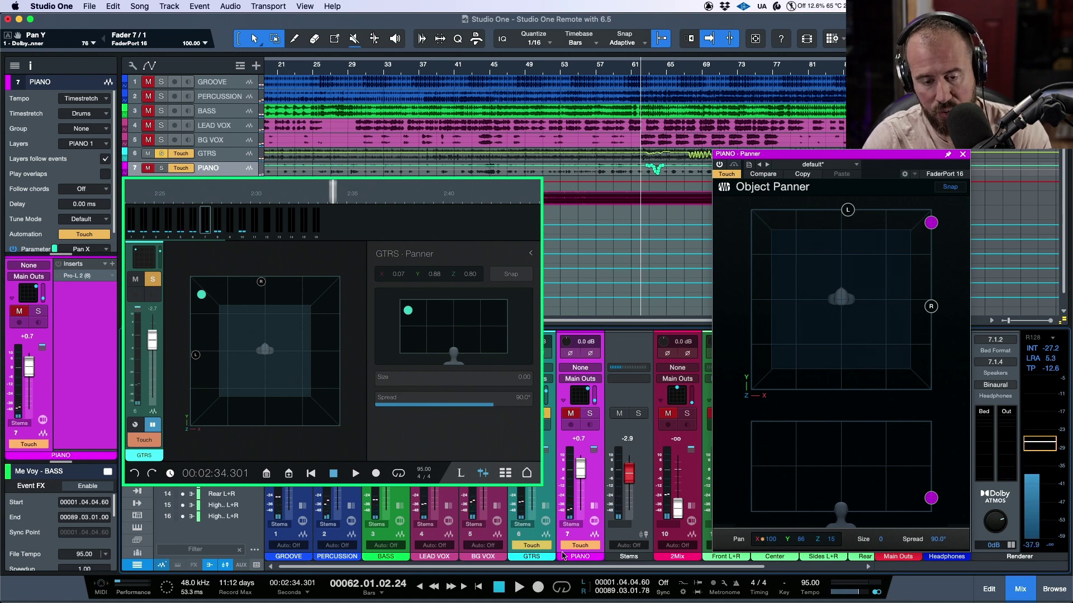
Step: Set the automation modes of the PIANO and GTRS channels to Read
{"action": "left_click", "coordinate": [543, 547]}
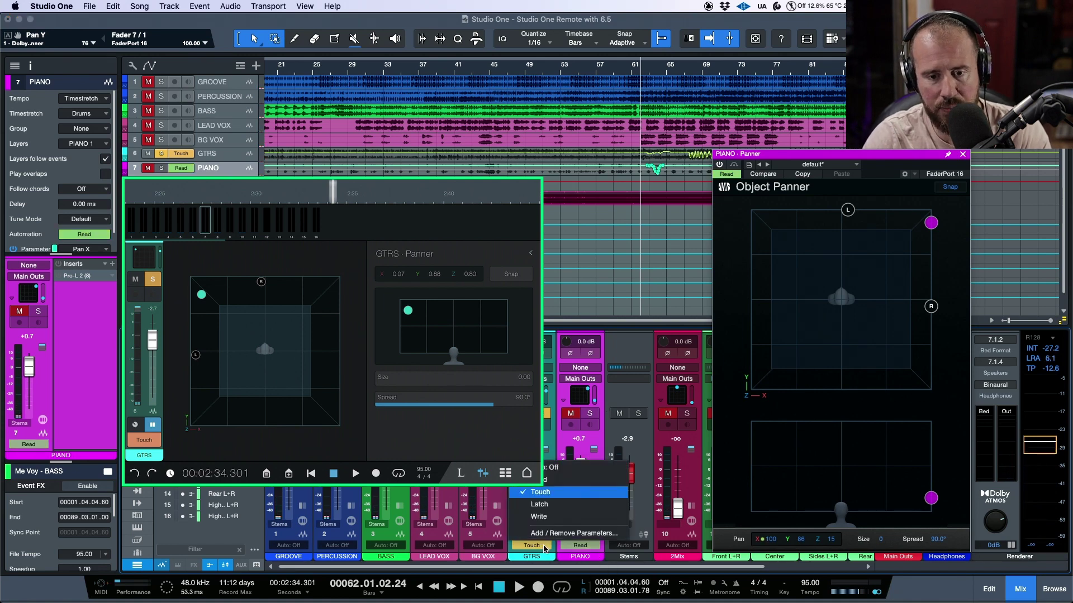
{"action": "left_click", "coordinate": [559, 479]}
{"action": "left_click", "coordinate": [912, 157]}
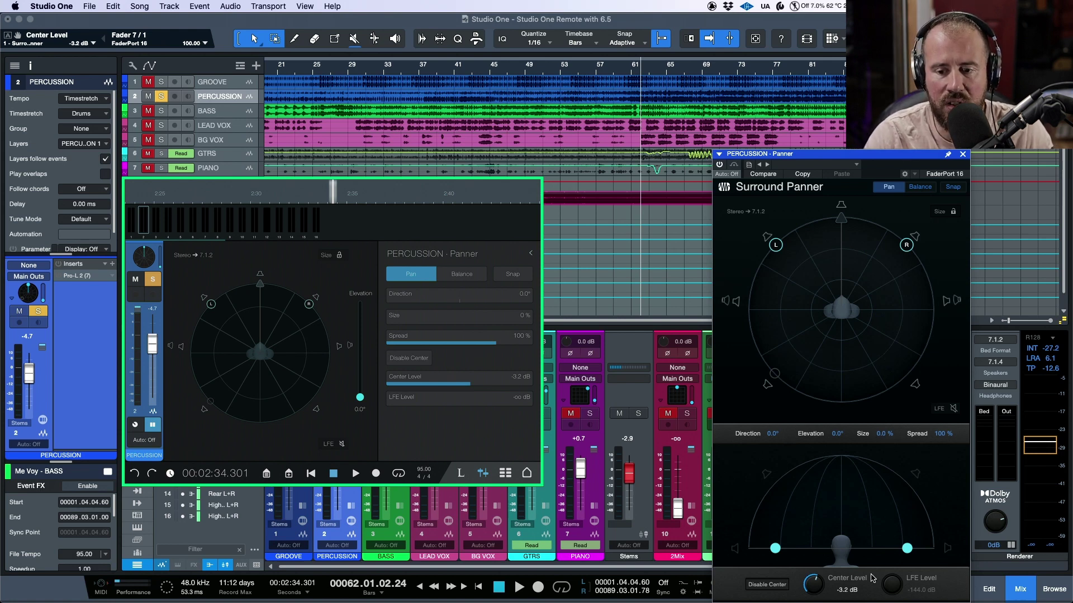
Step: Set the PERCUSSION channel's center level to 0.0 dB and toggle Disable Center on and off again
{"action": "double_click", "coordinate": [847, 590]}
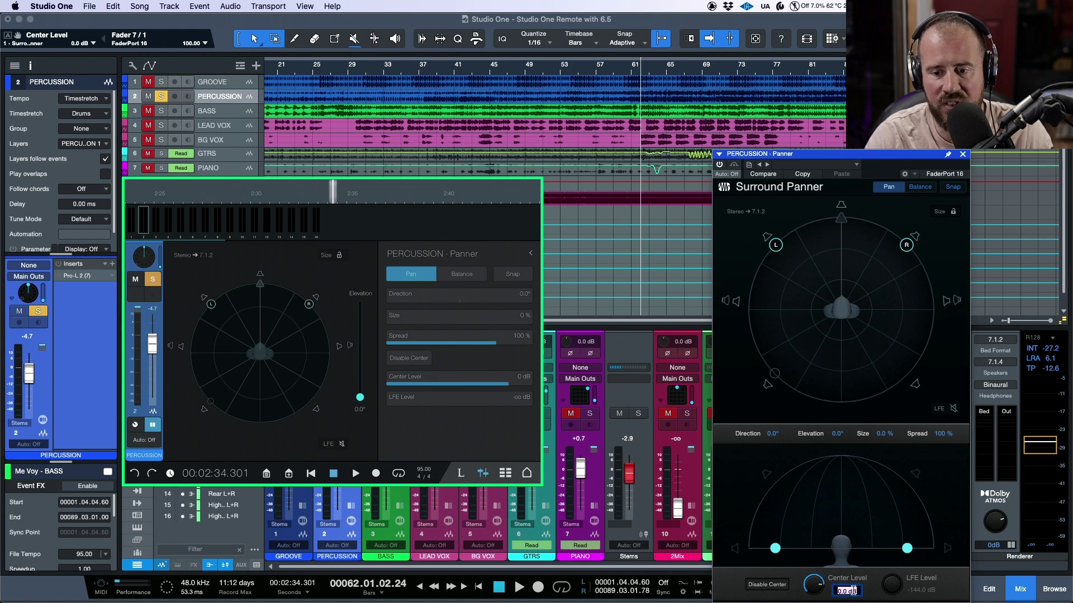
{"action": "key", "text": "Return"}
{"action": "left_click", "coordinate": [776, 586]}
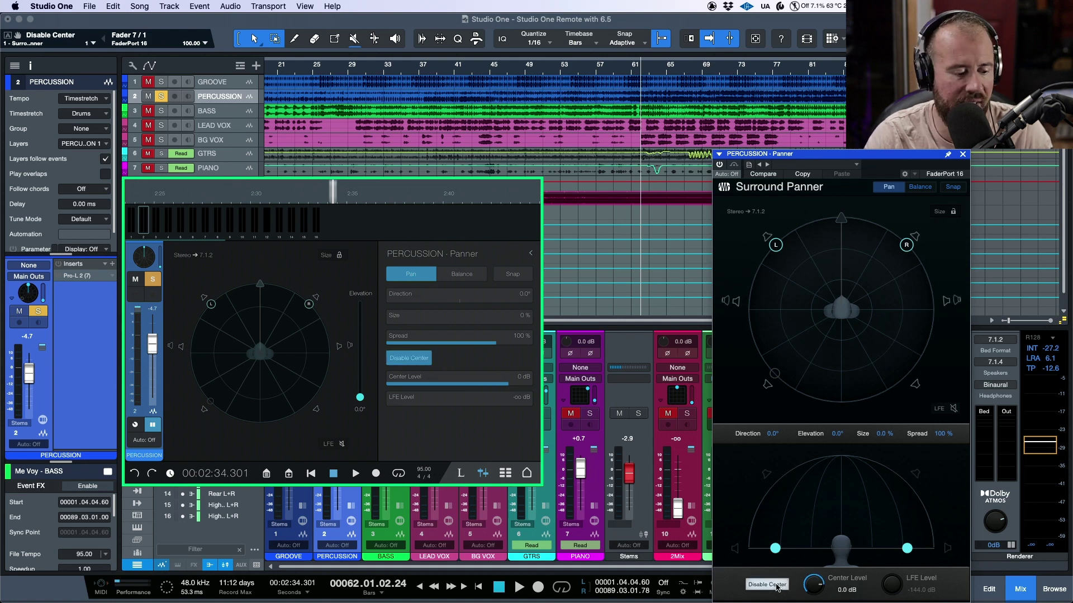
{"action": "left_click", "coordinate": [776, 585]}
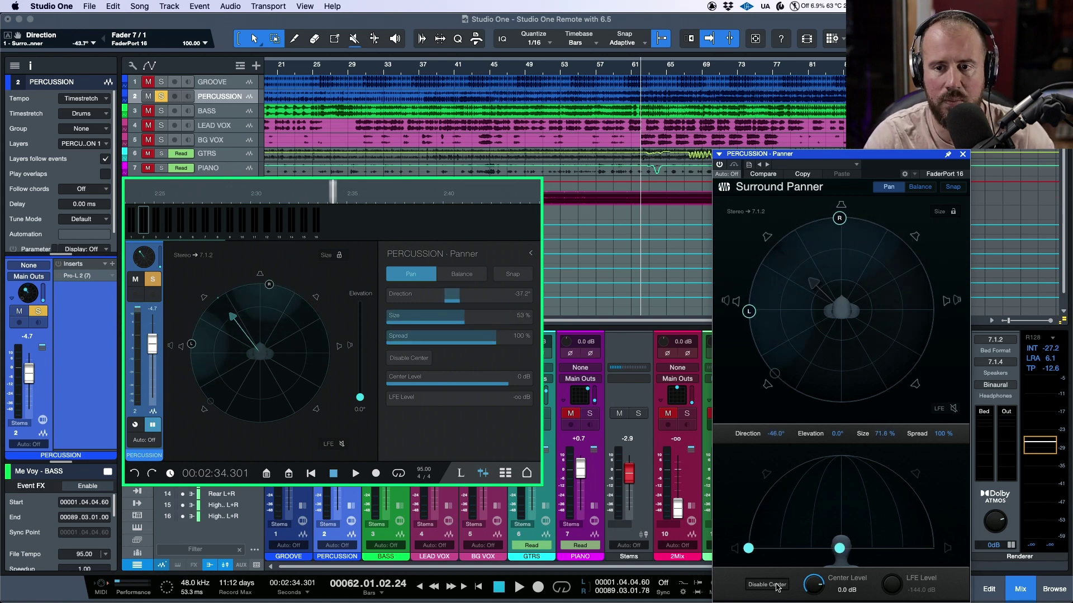
Step: Replace the panner with the Dolby Atmos Renderer and pan PERCUSSION during playback, ending at direction -171.3°, size 91% and spread 200%
{"action": "left_click", "coordinate": [962, 155]}
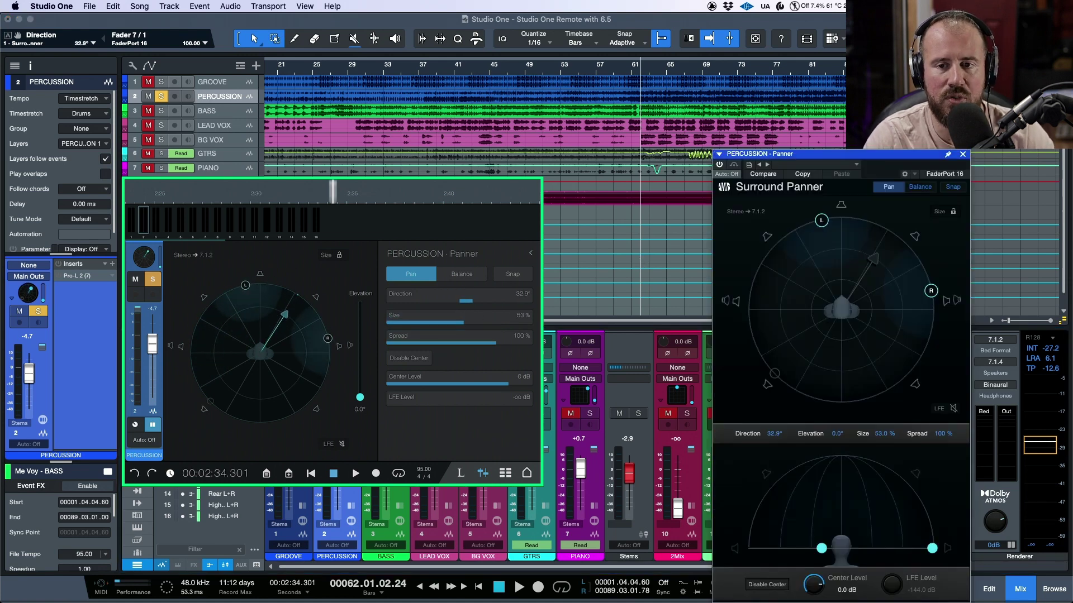
{"action": "left_click", "coordinate": [962, 154]}
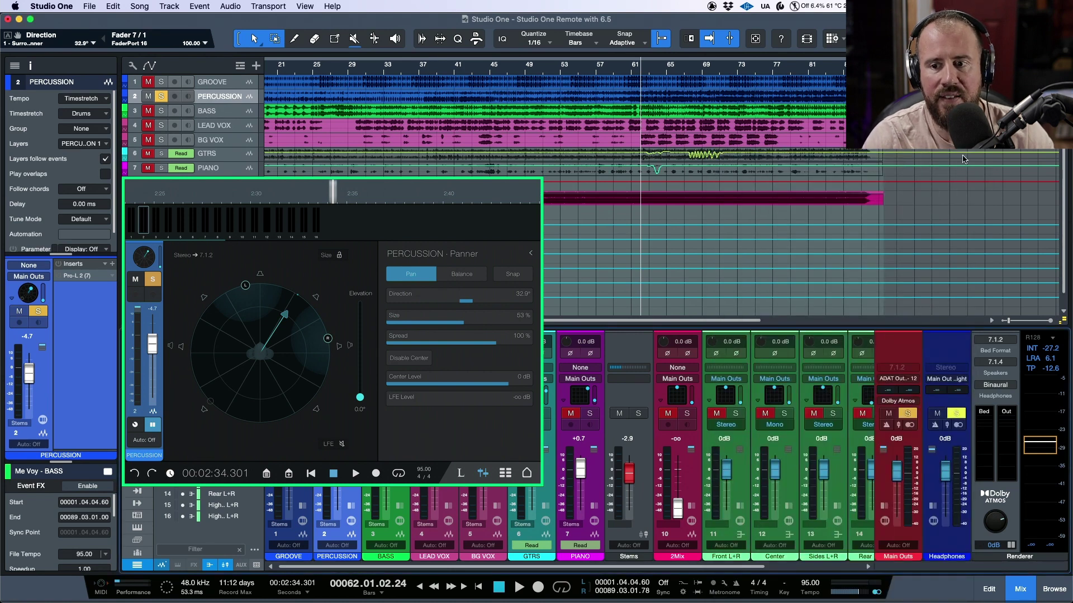
{"action": "left_click", "coordinate": [994, 496]}
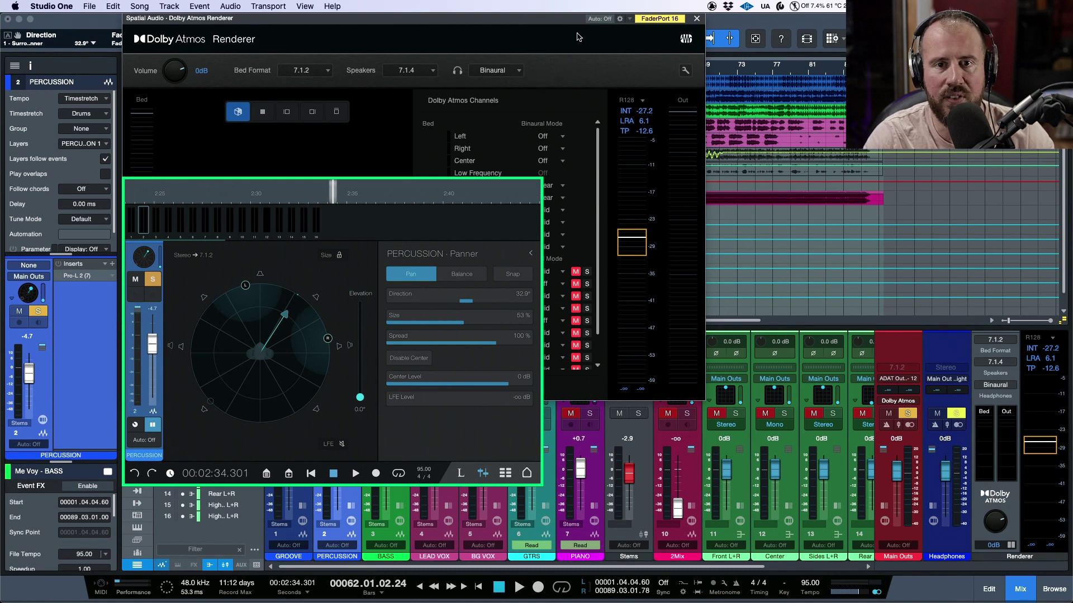
{"action": "left_click_drag", "start_coordinate": [577, 24], "coordinate": [834, 175]}
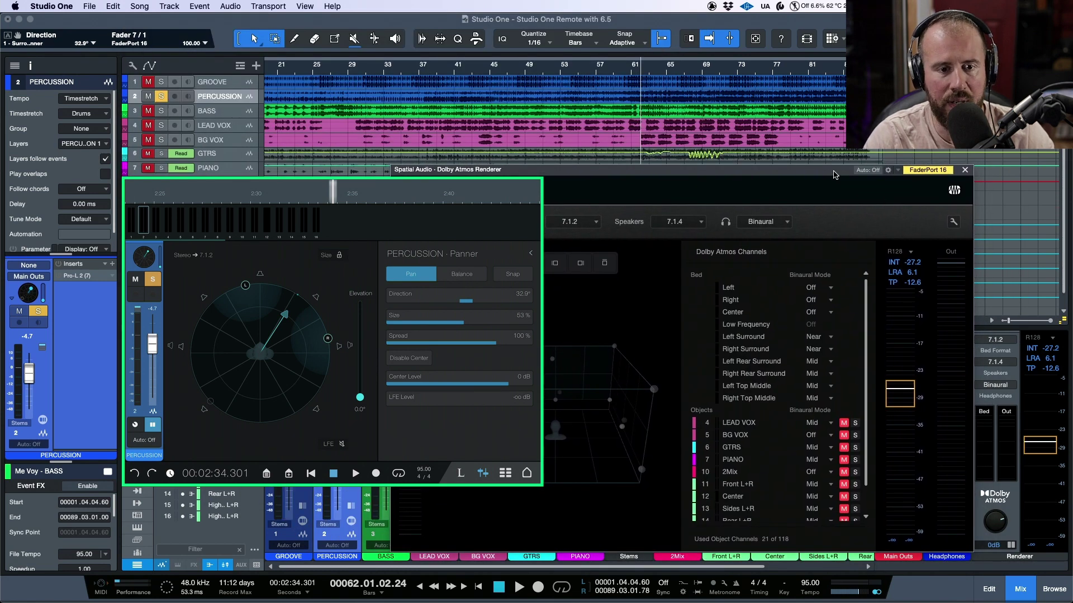
{"action": "key", "text": "space"}
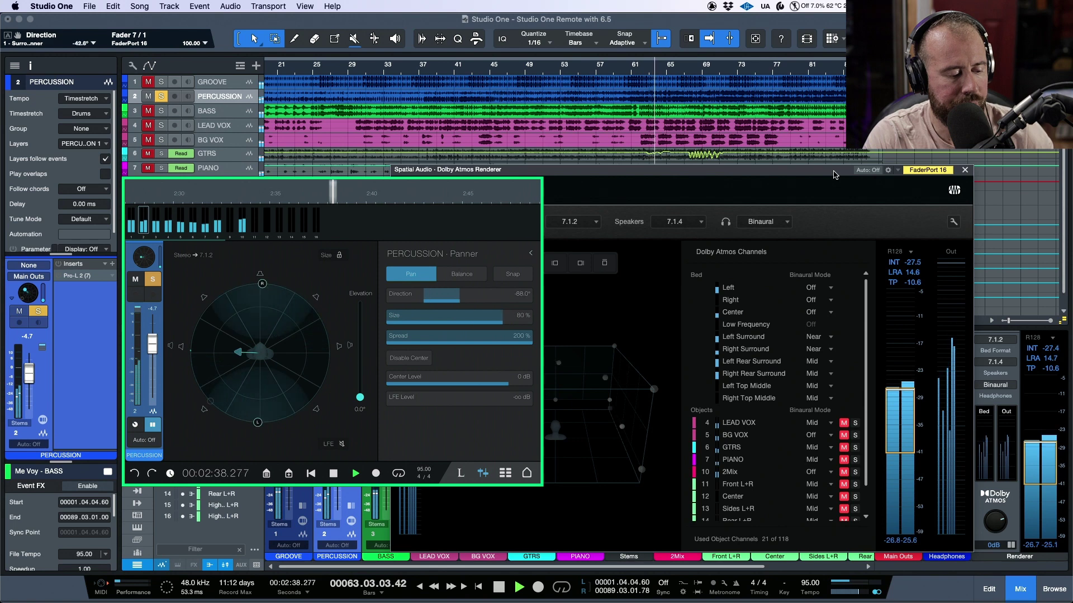
{"action": "key", "text": "space"}
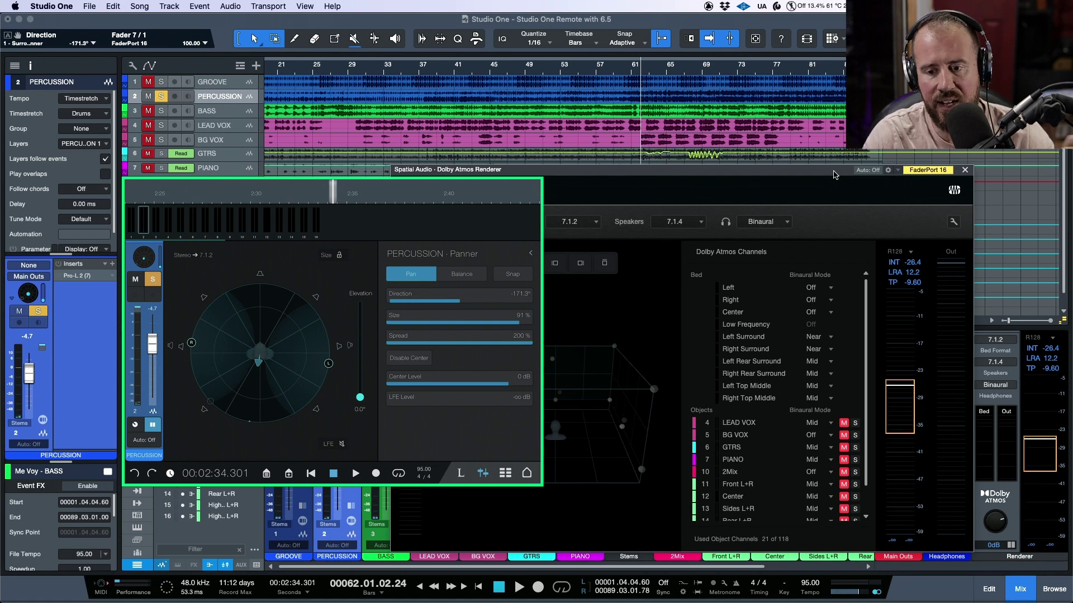
Step: Close the renderer, then switch the PERCUSSION panner to Balance mode with direction 94.9° and amount 16.8% before closing it
{"action": "left_click", "coordinate": [964, 171]}
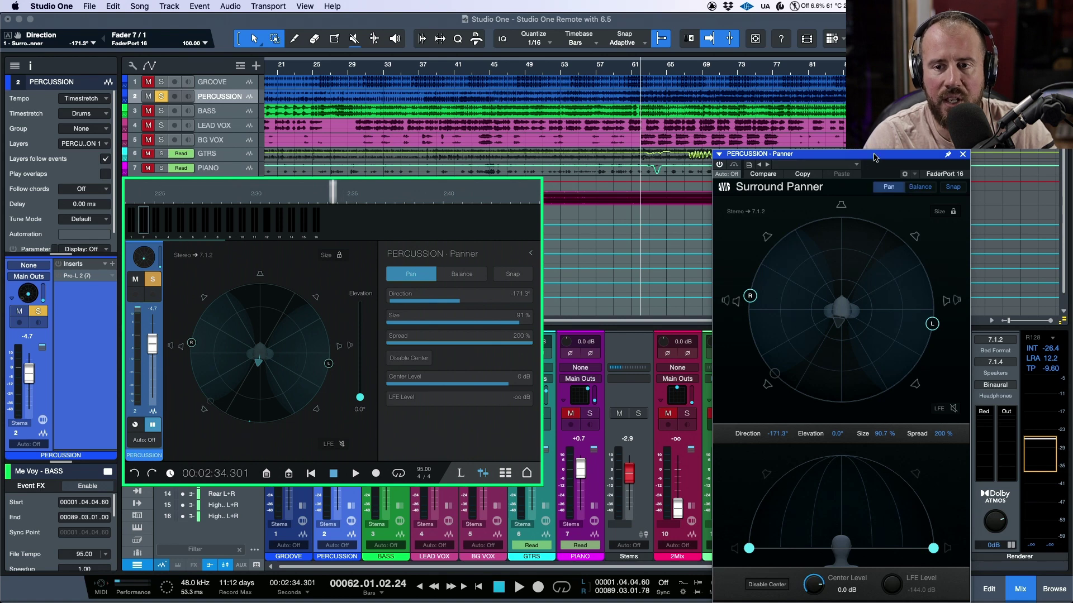
{"action": "left_click", "coordinate": [920, 188]}
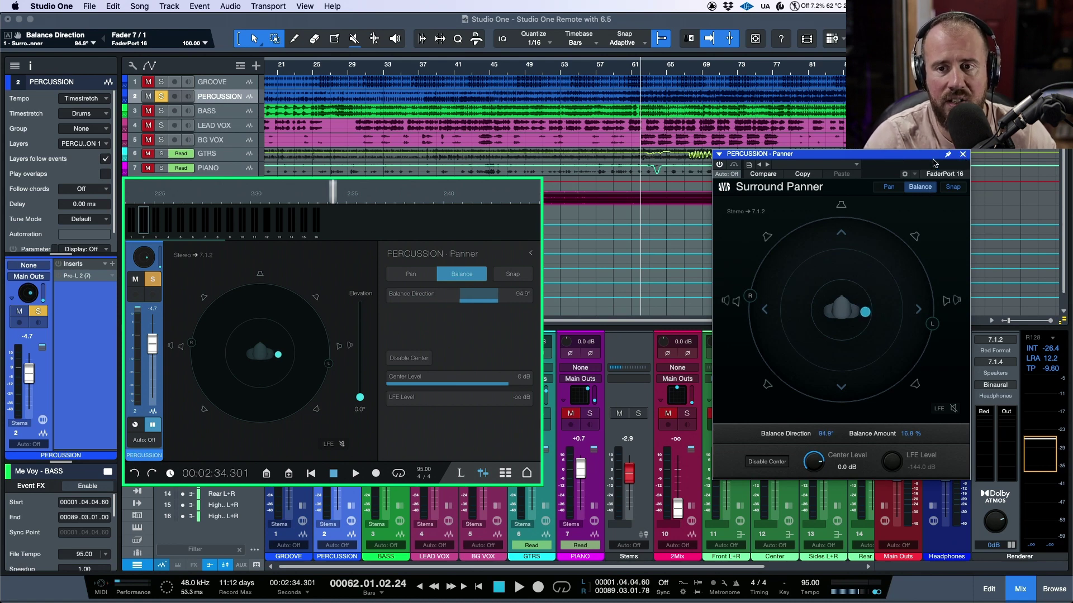
{"action": "left_click", "coordinate": [960, 155]}
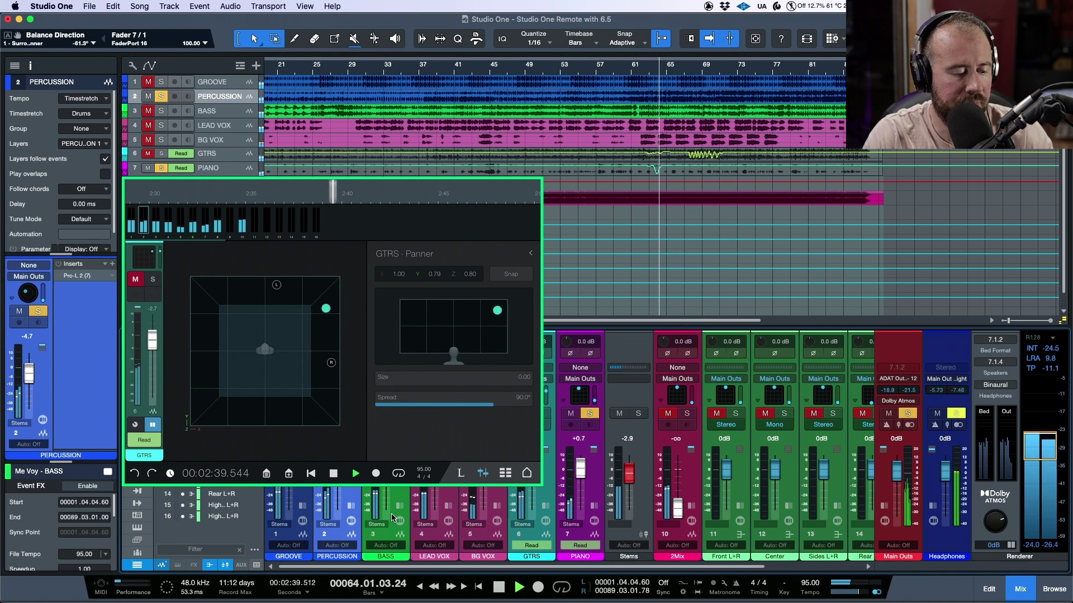
Step: Solo the BG VOX channel and move its object position during playback to X 0.34, Y 0.82 and Z 0.00, ending with playback stopped
{"action": "key", "text": "space"}
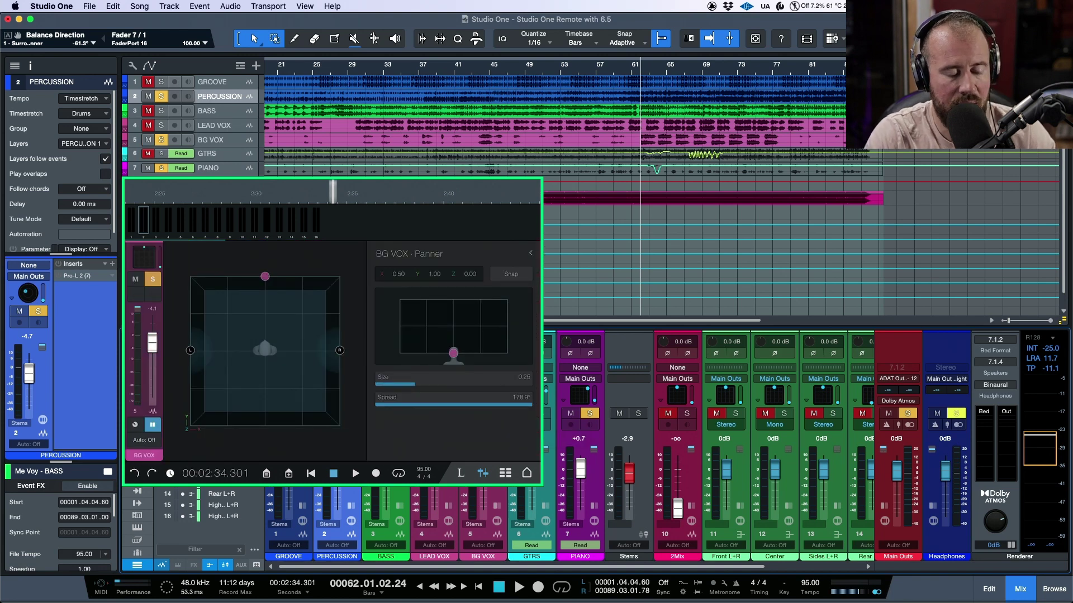
{"action": "key", "text": "space"}
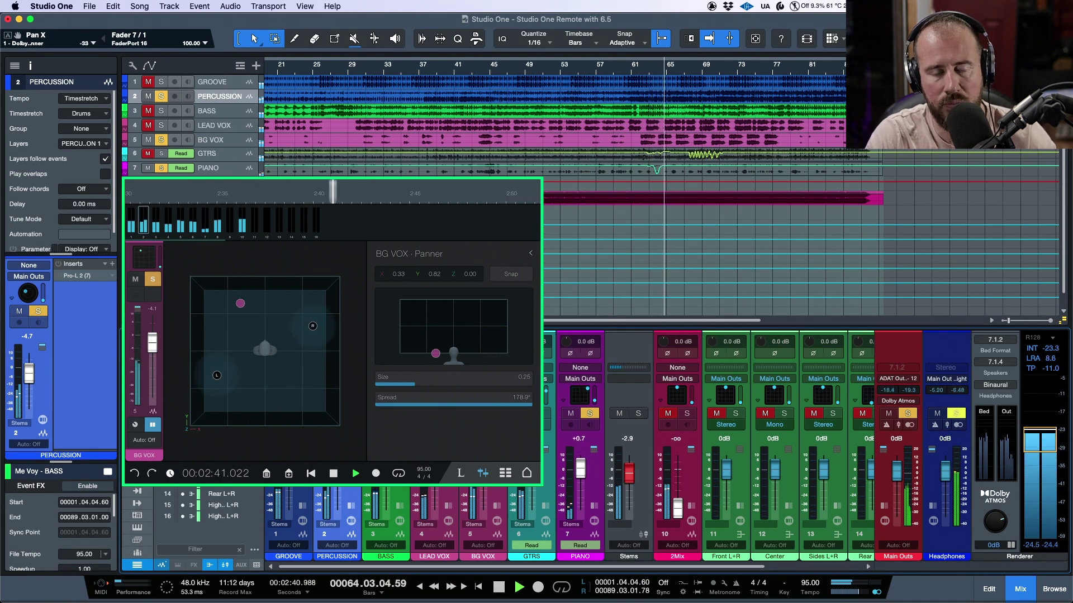
{"action": "key", "text": "space"}
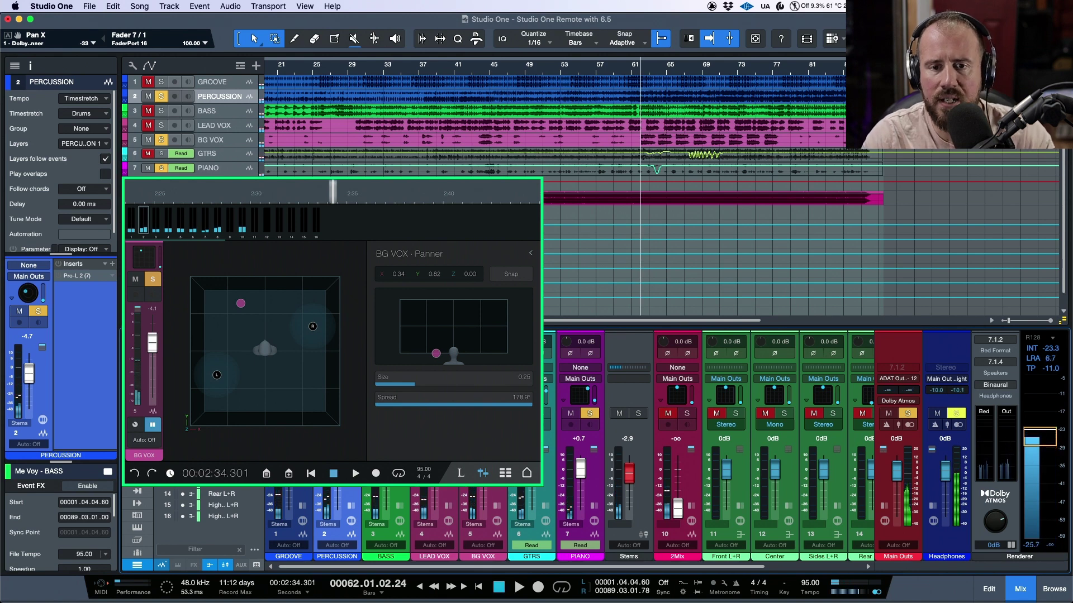